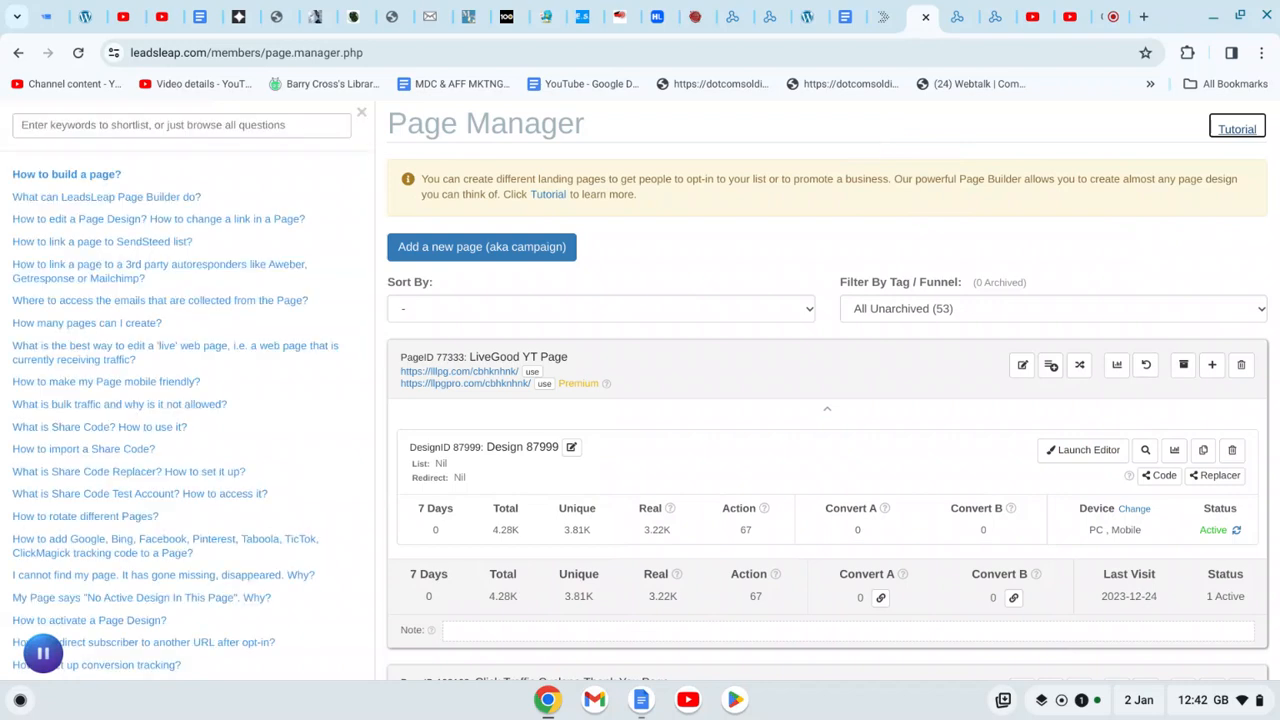
Search the tutorials for "video", read "How to add video to a Page?", and close the tutorial list.
click(170, 125)
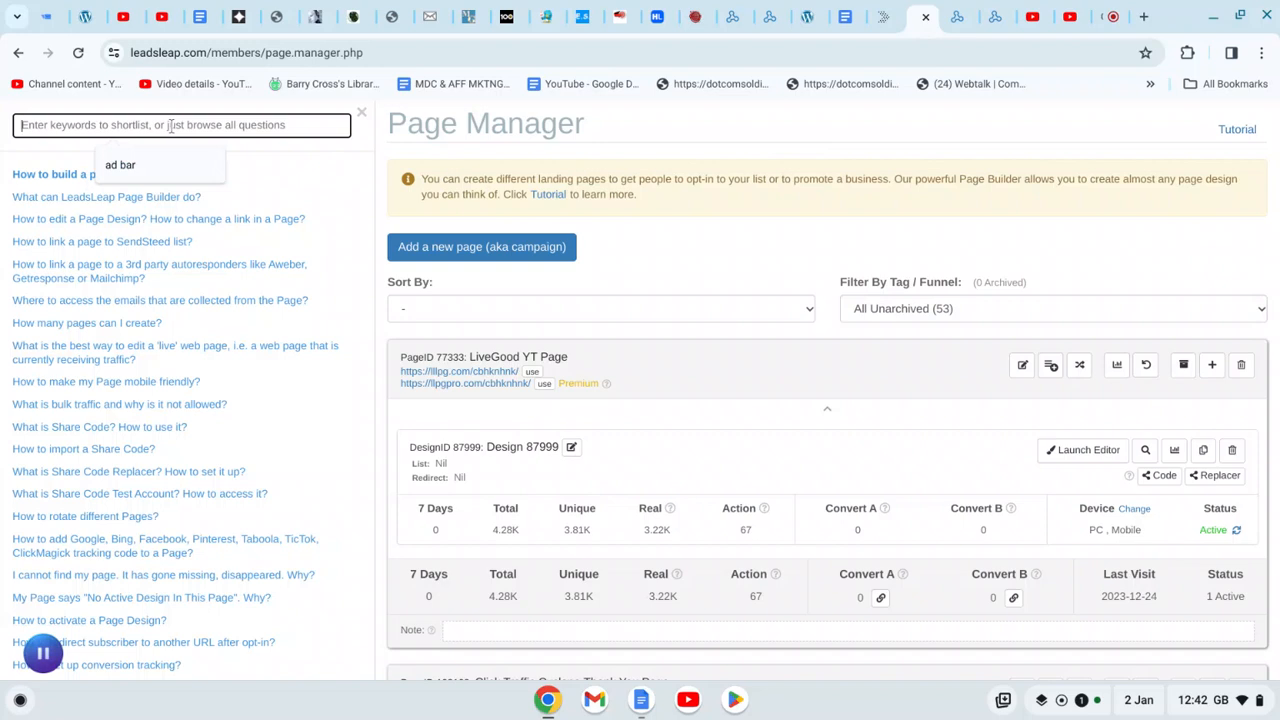
text(video)
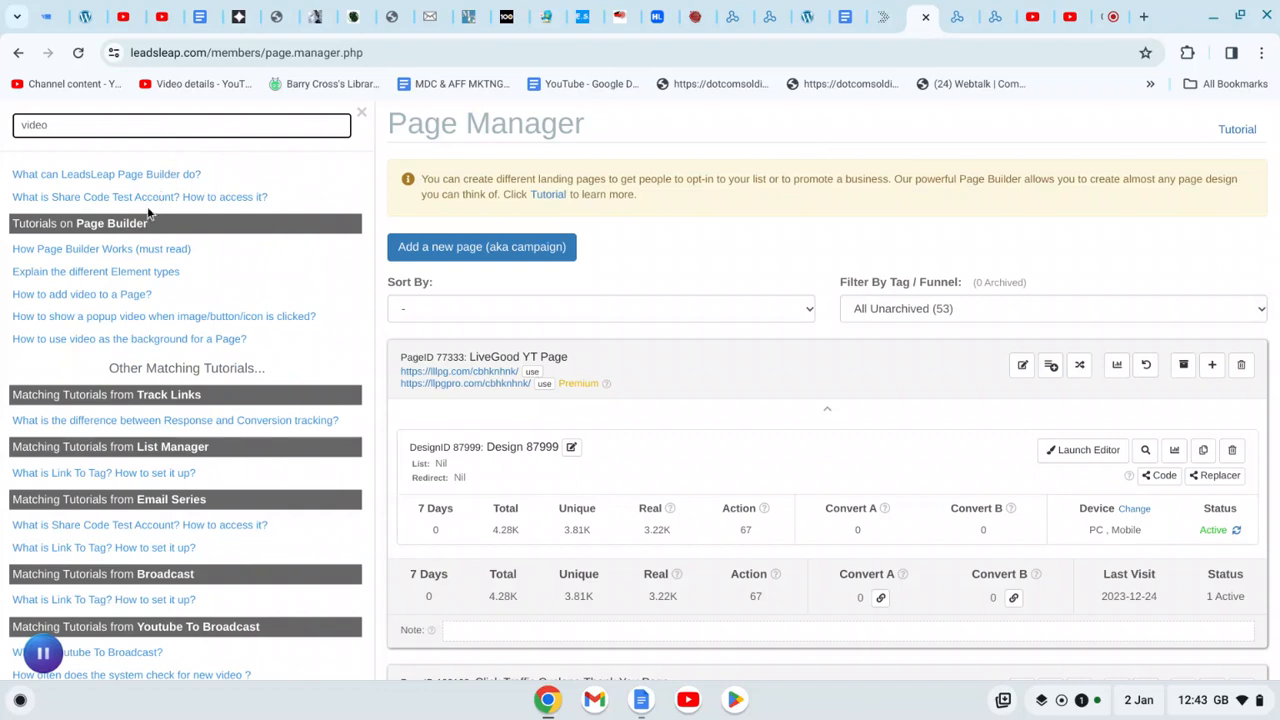
click(120, 294)
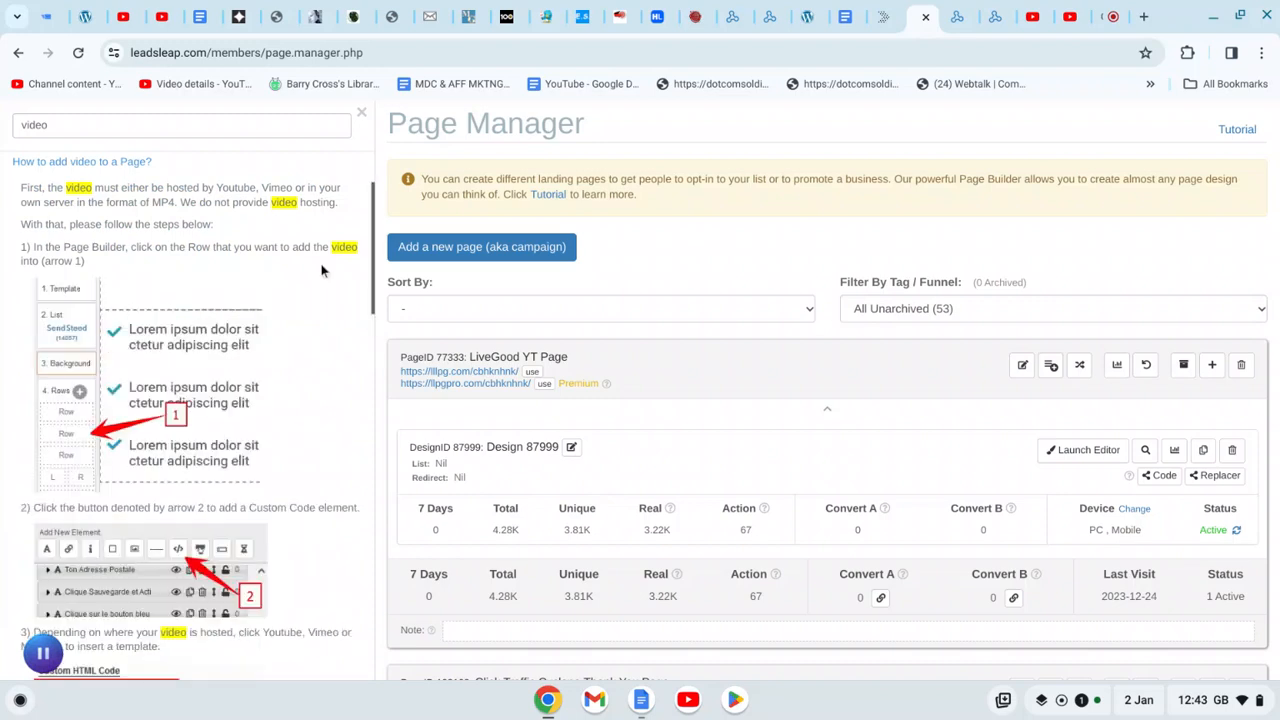
drag(370, 240, 329, 192)
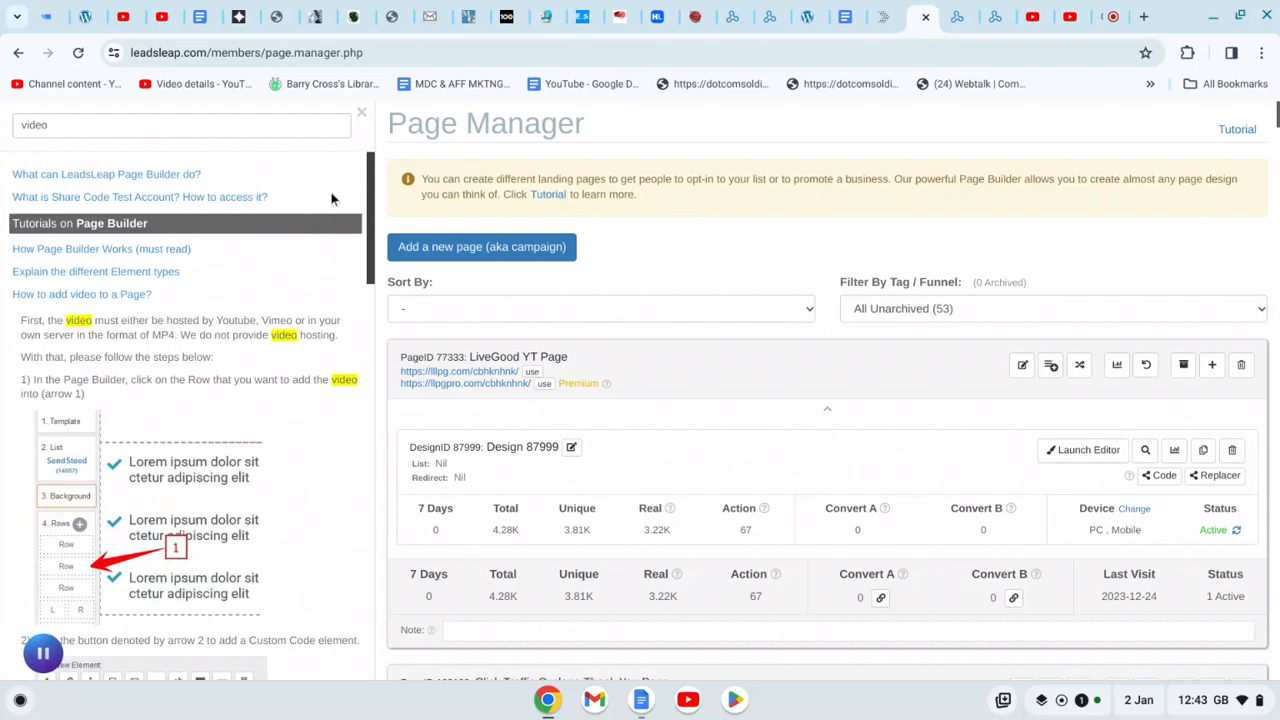
click(360, 113)
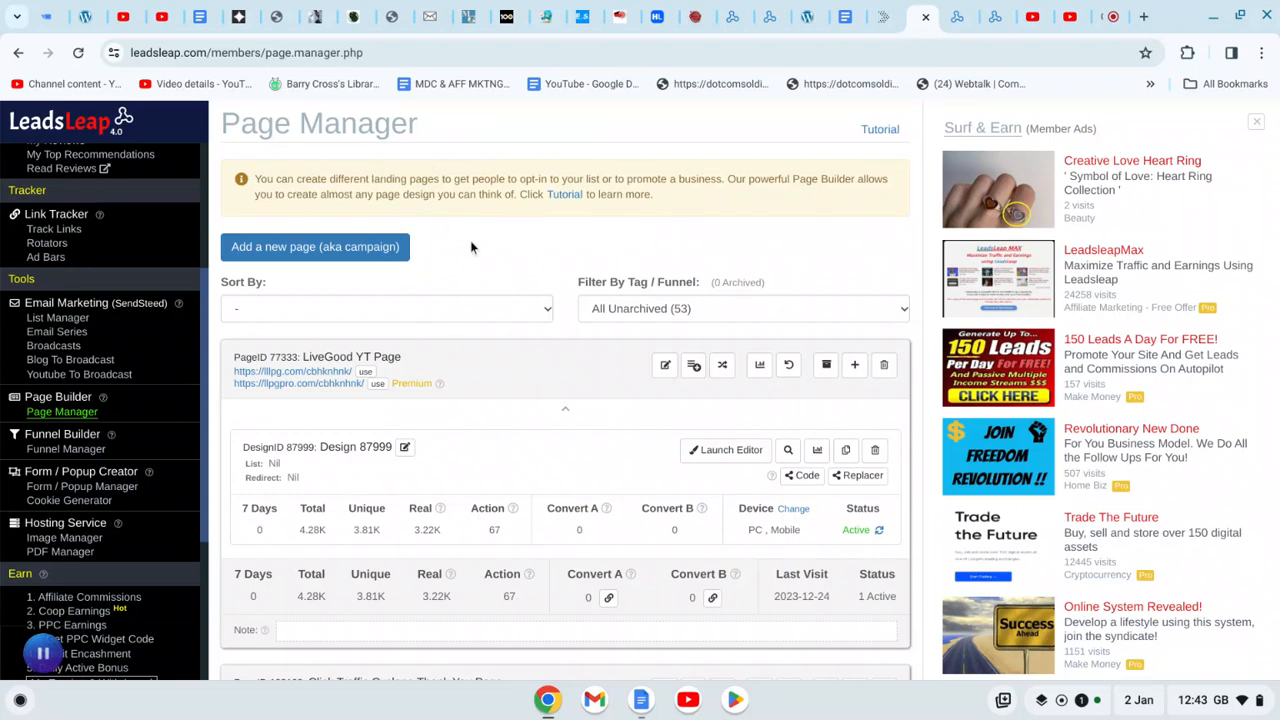
Add a new page named "YT Test Video".
click(305, 250)
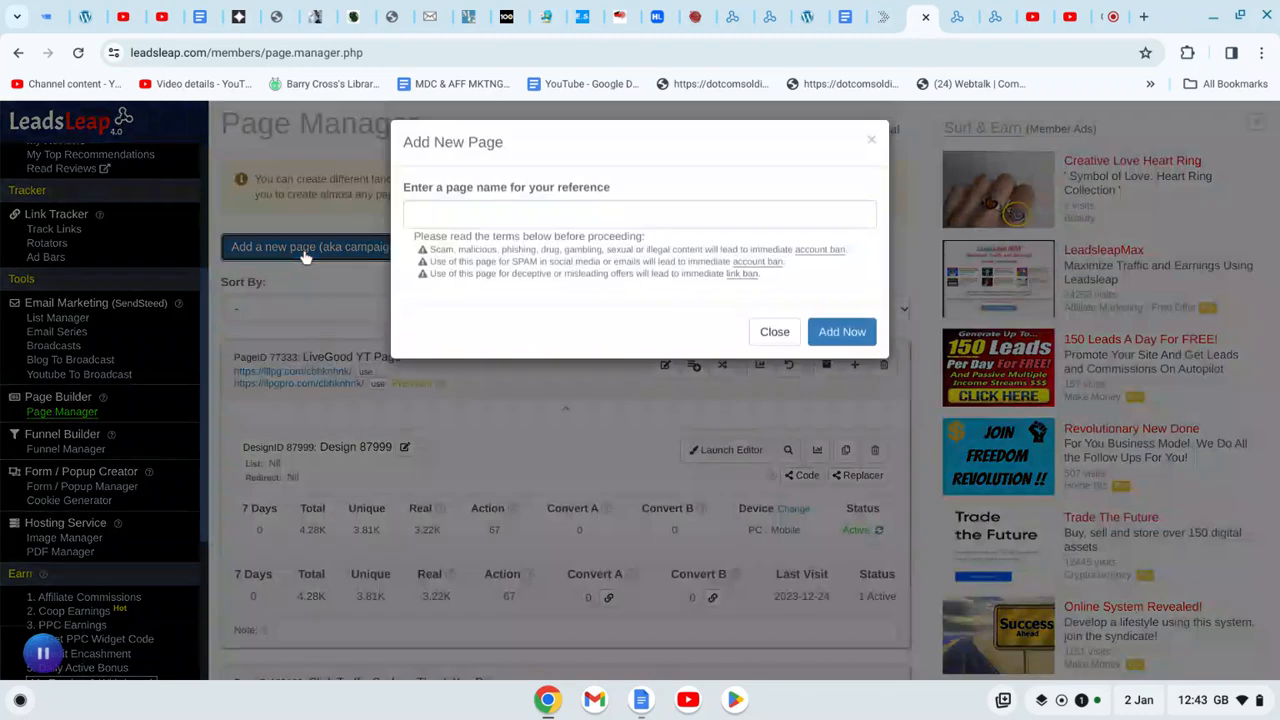
click(452, 225)
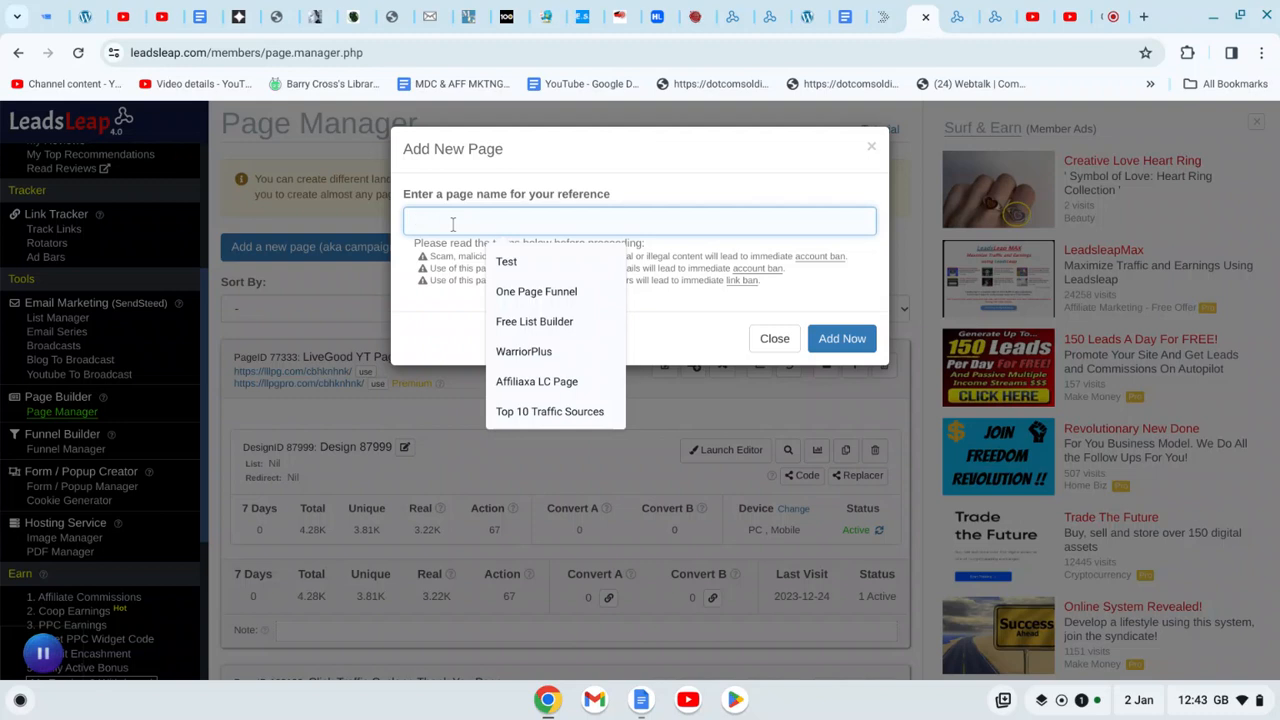
text(YT Test Video)
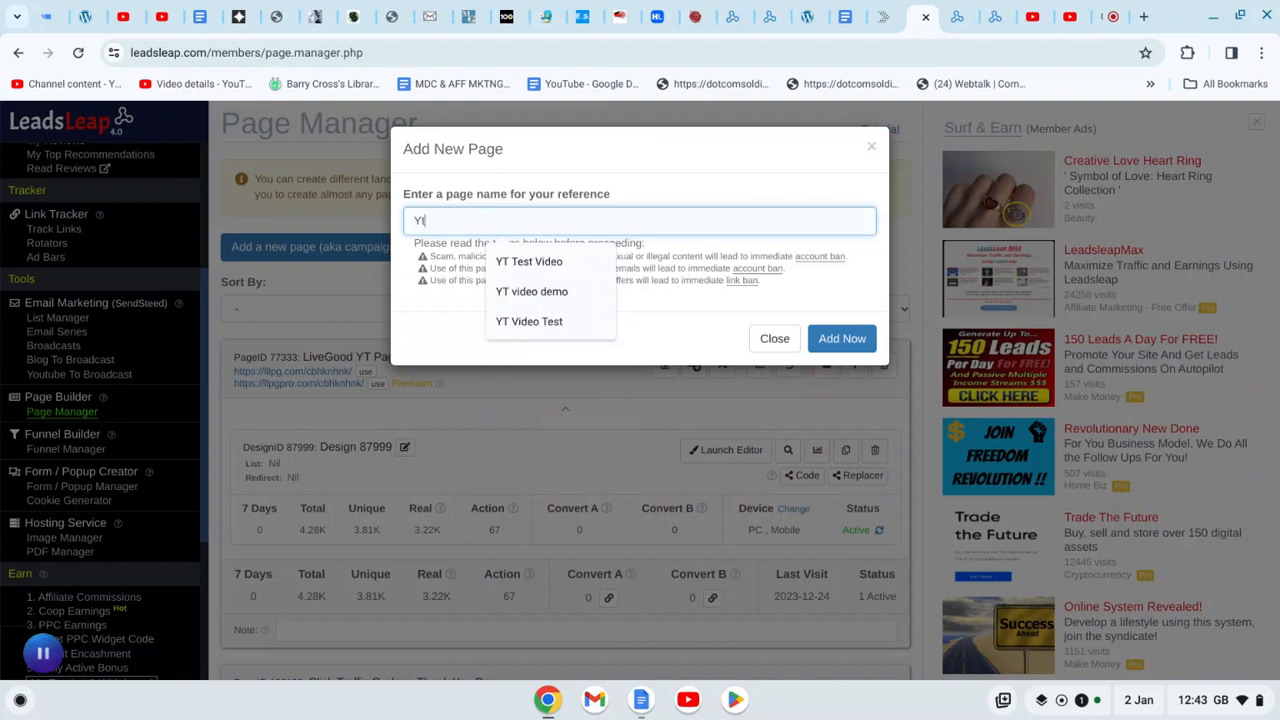
click(528, 262)
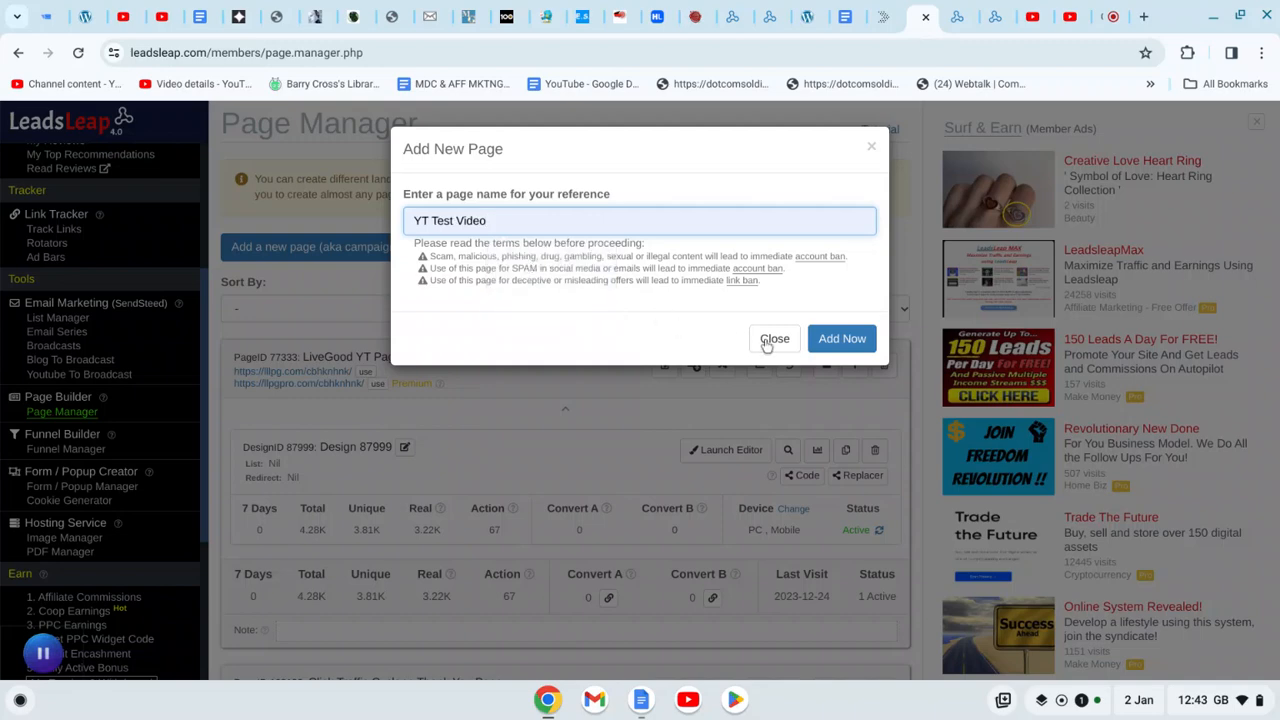
click(838, 338)
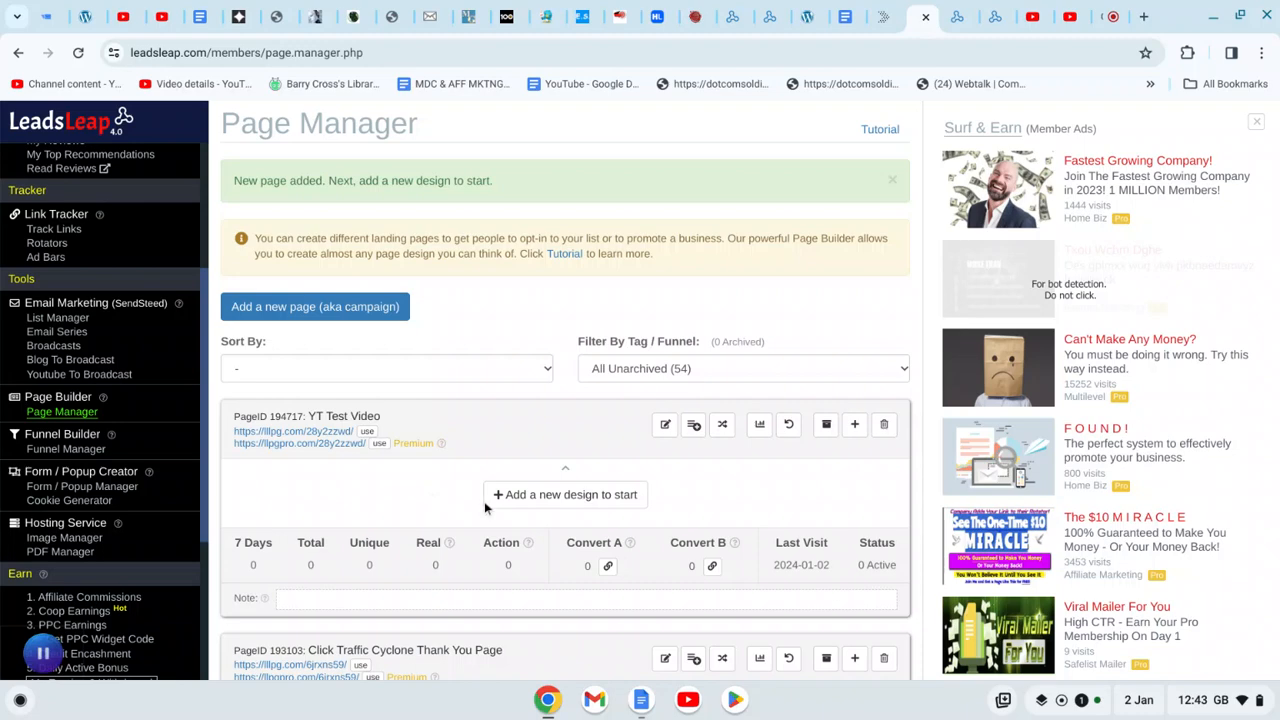
Add a blank page design to the YT Test Video page and launch its editor.
click(547, 495)
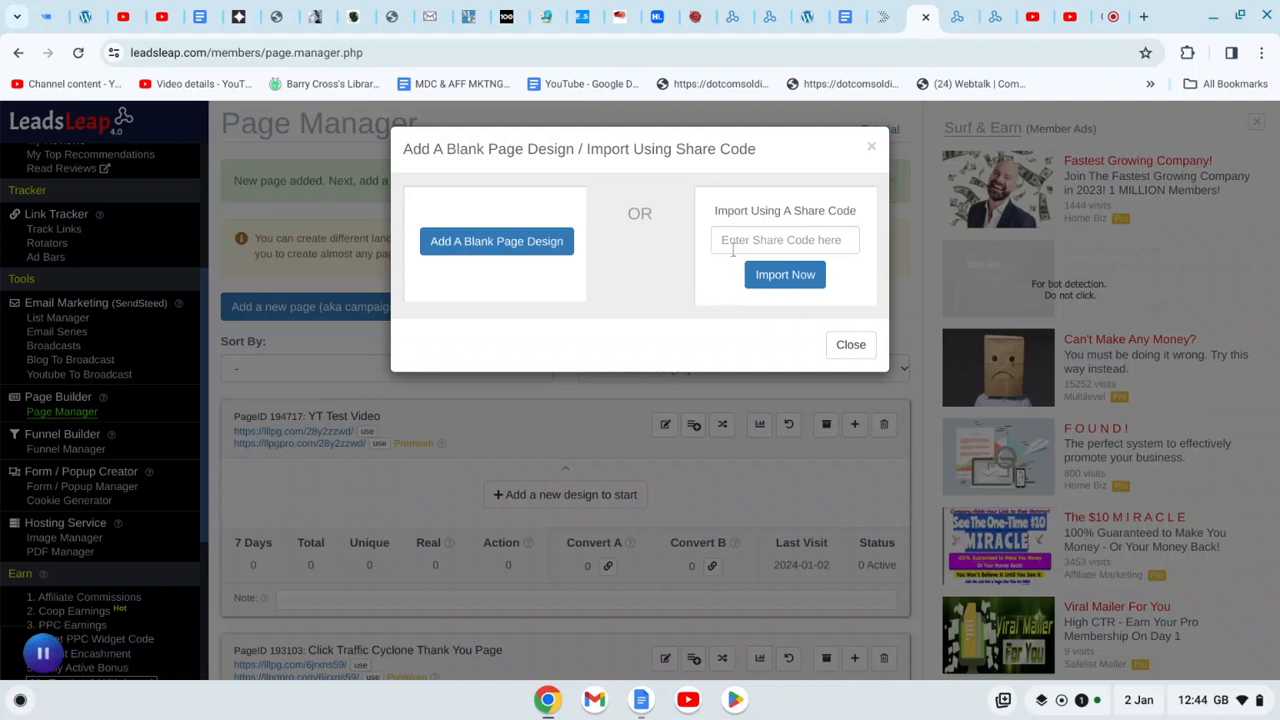
scroll(733, 240, down, 1)
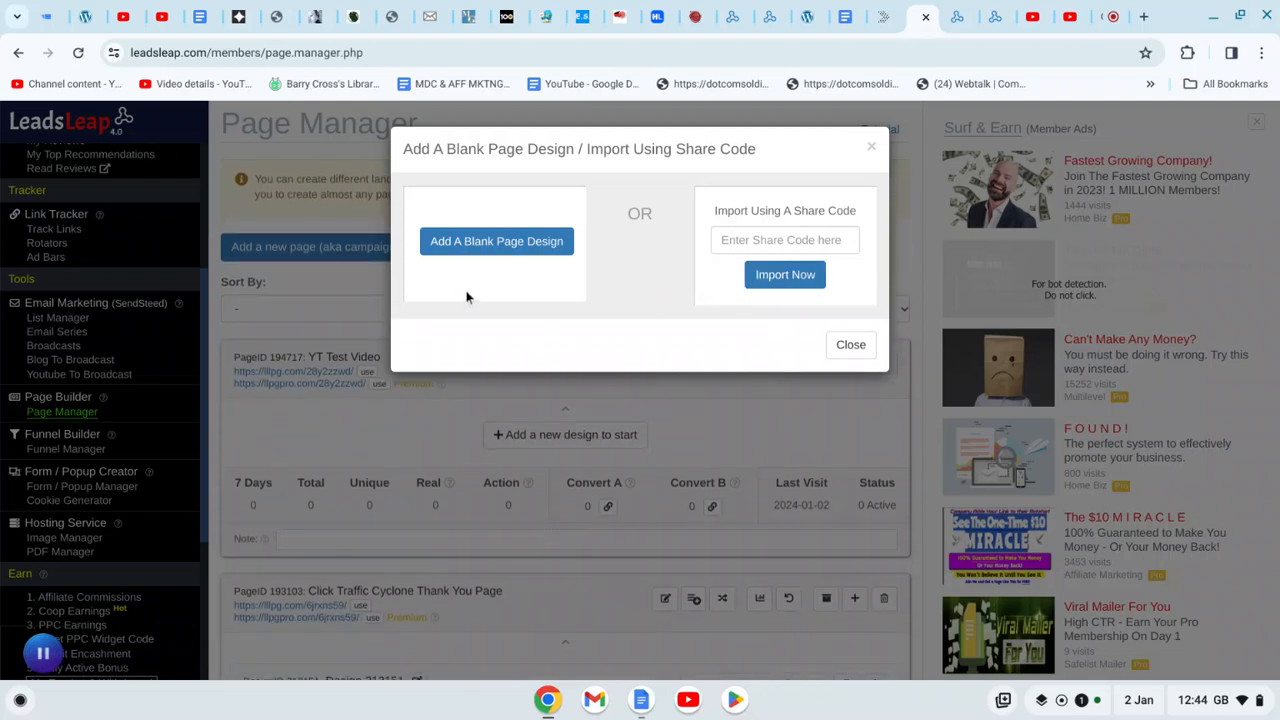
click(489, 245)
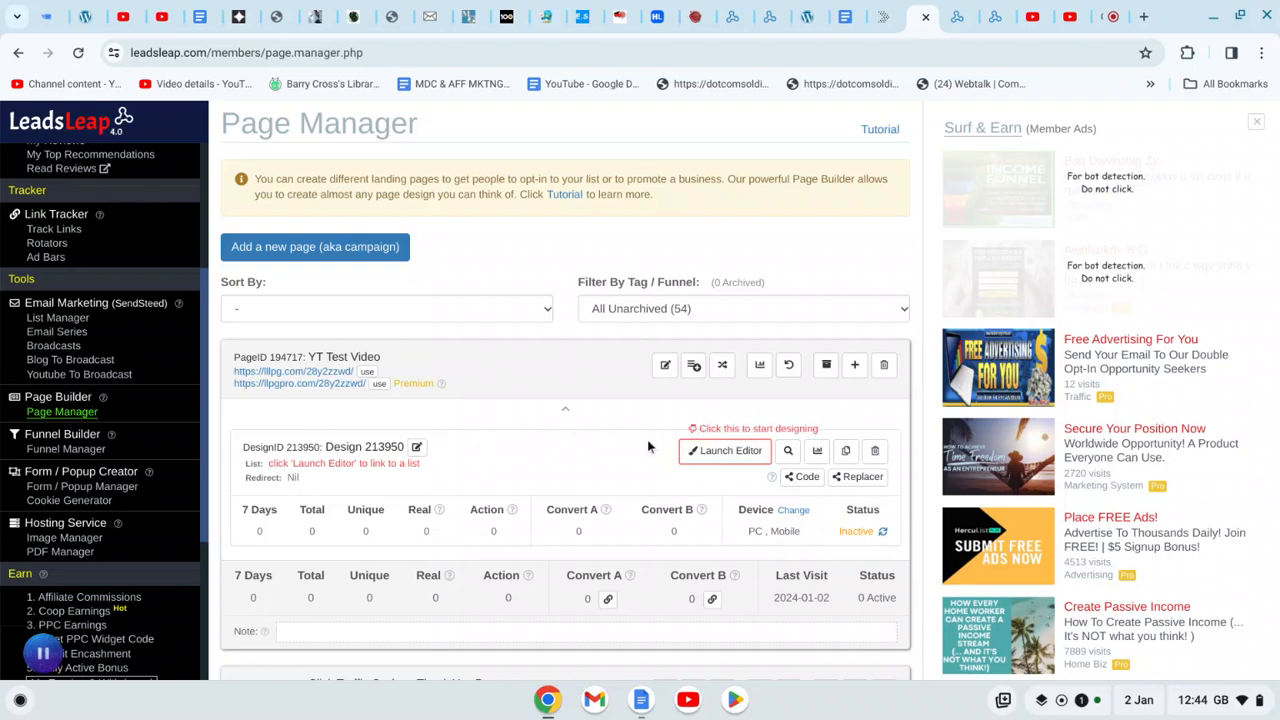
click(704, 456)
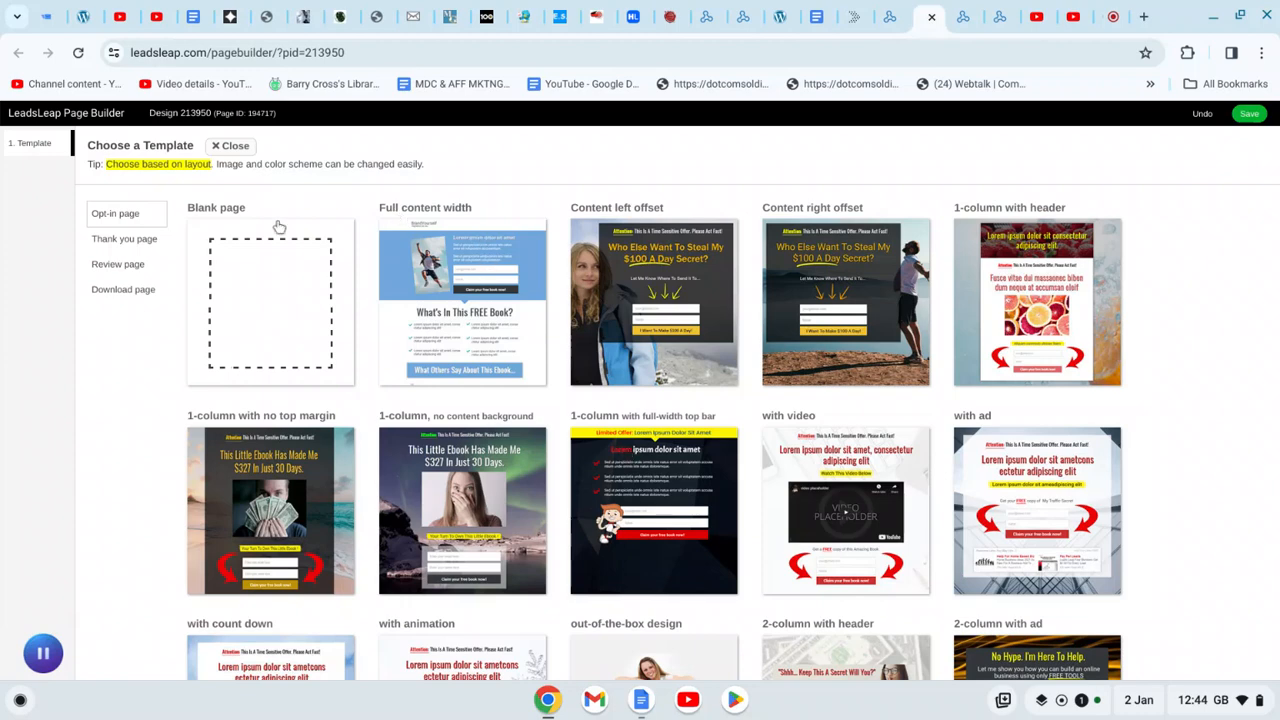
Browse the template categories, apply the opt-in template "2-column, 60-40 ratio, with video", and select its video placeholder.
click(113, 242)
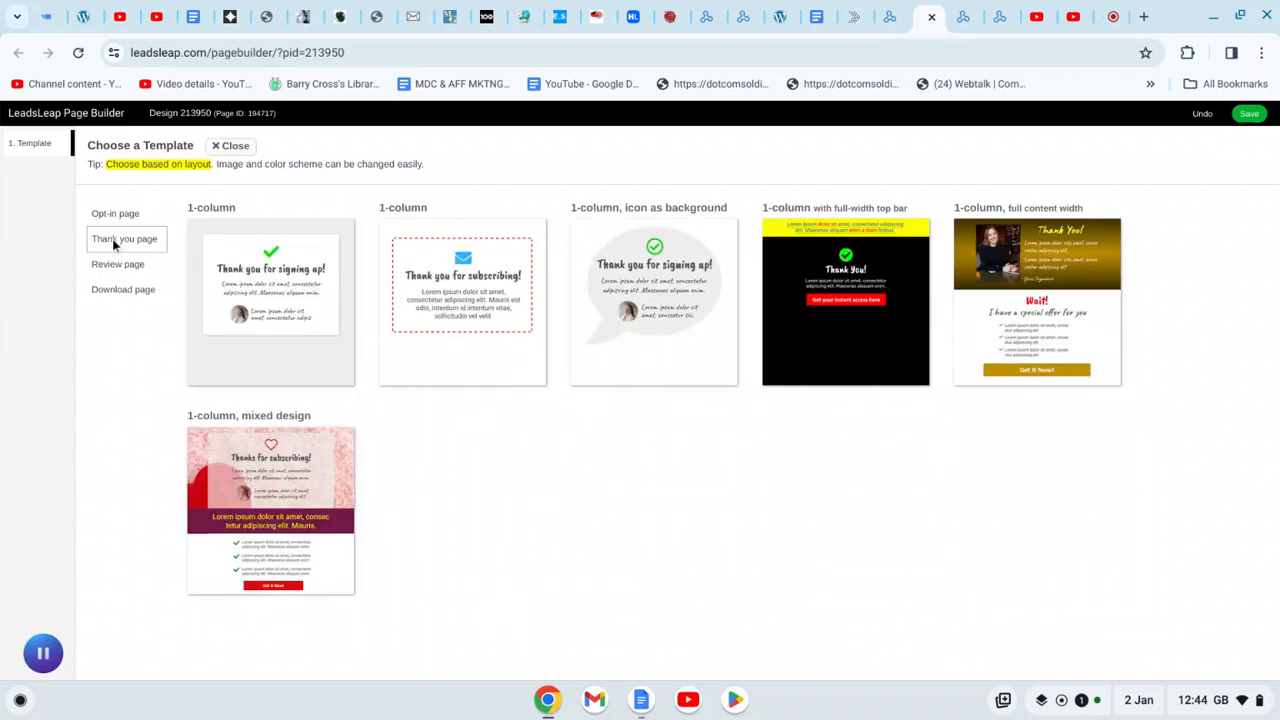
click(118, 265)
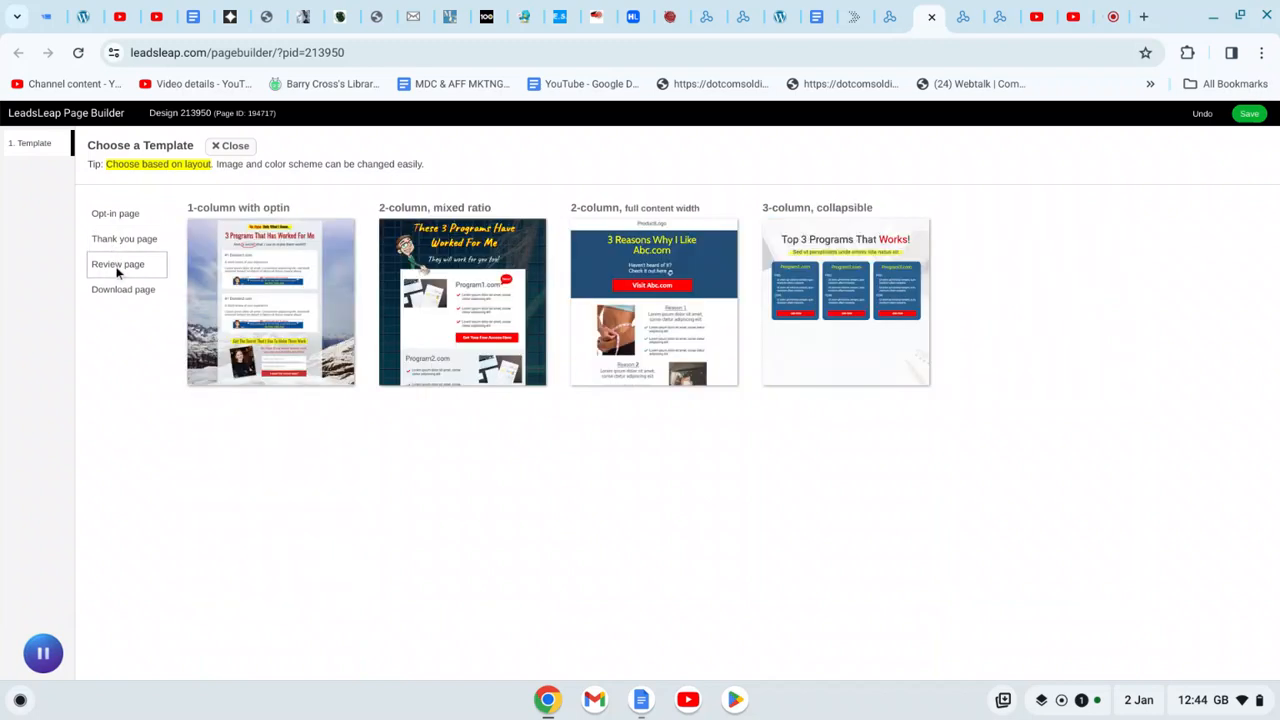
click(120, 288)
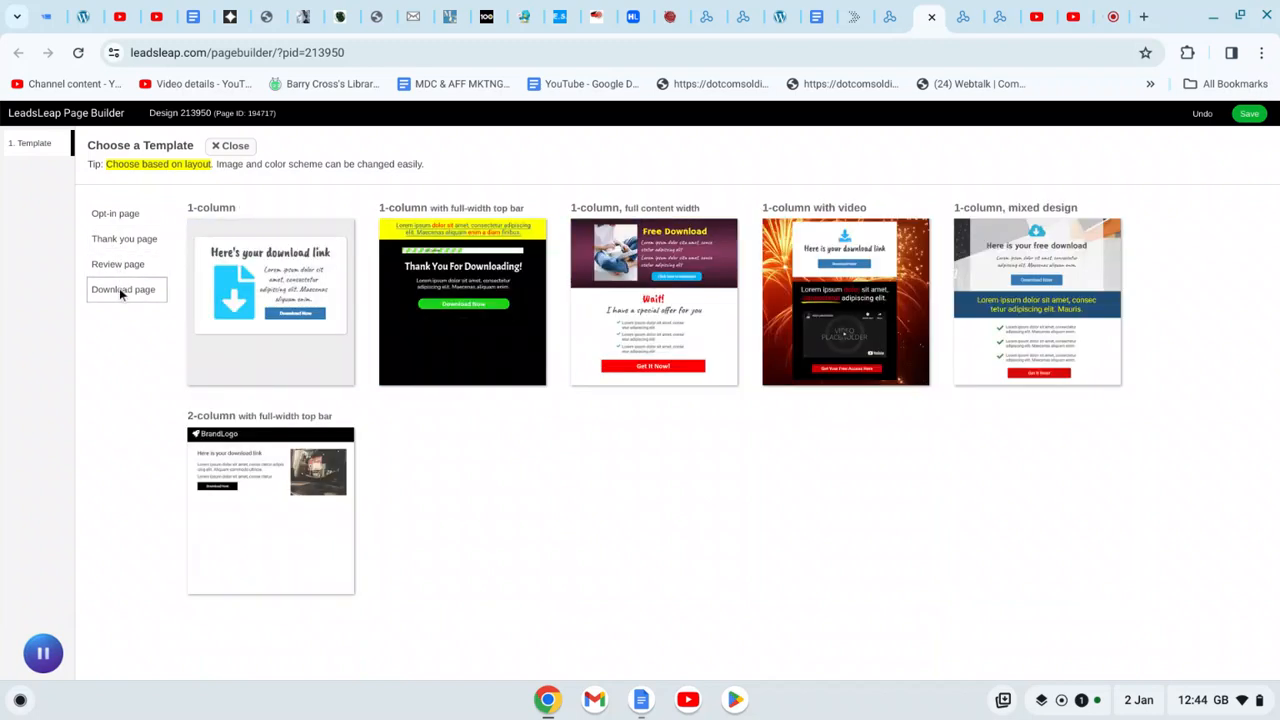
click(117, 215)
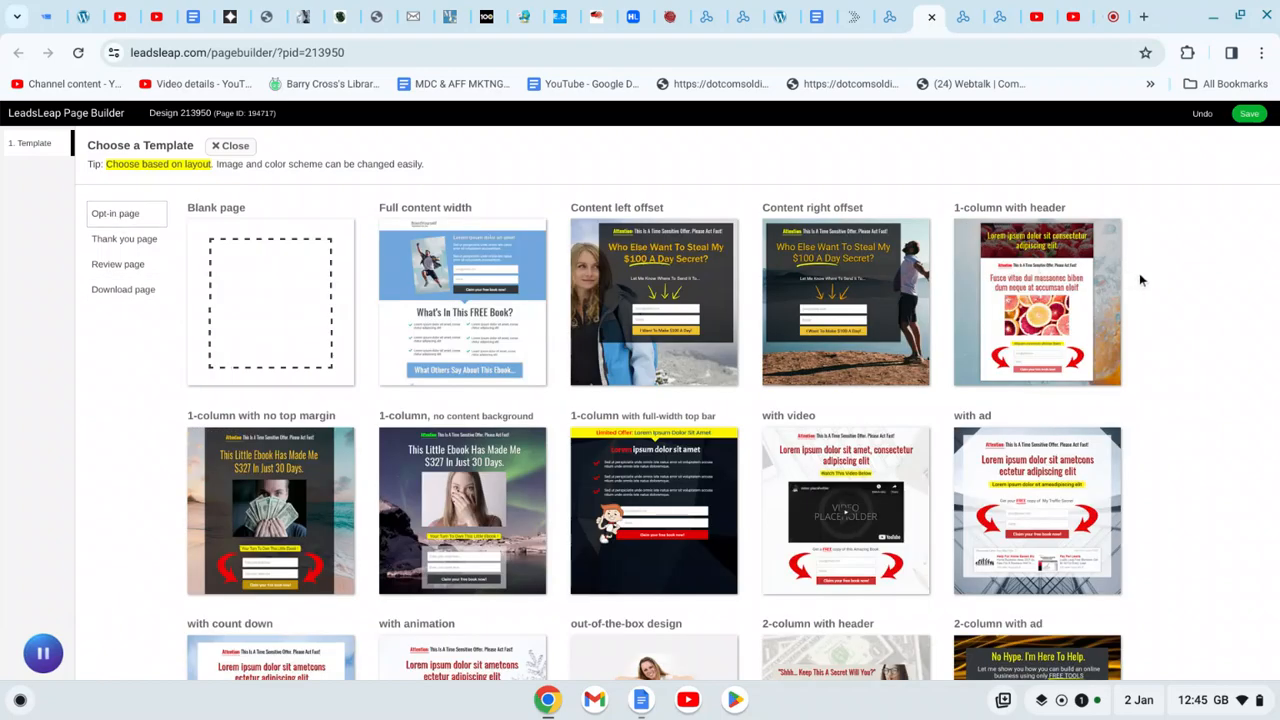
scroll(1140, 280, down, 2)
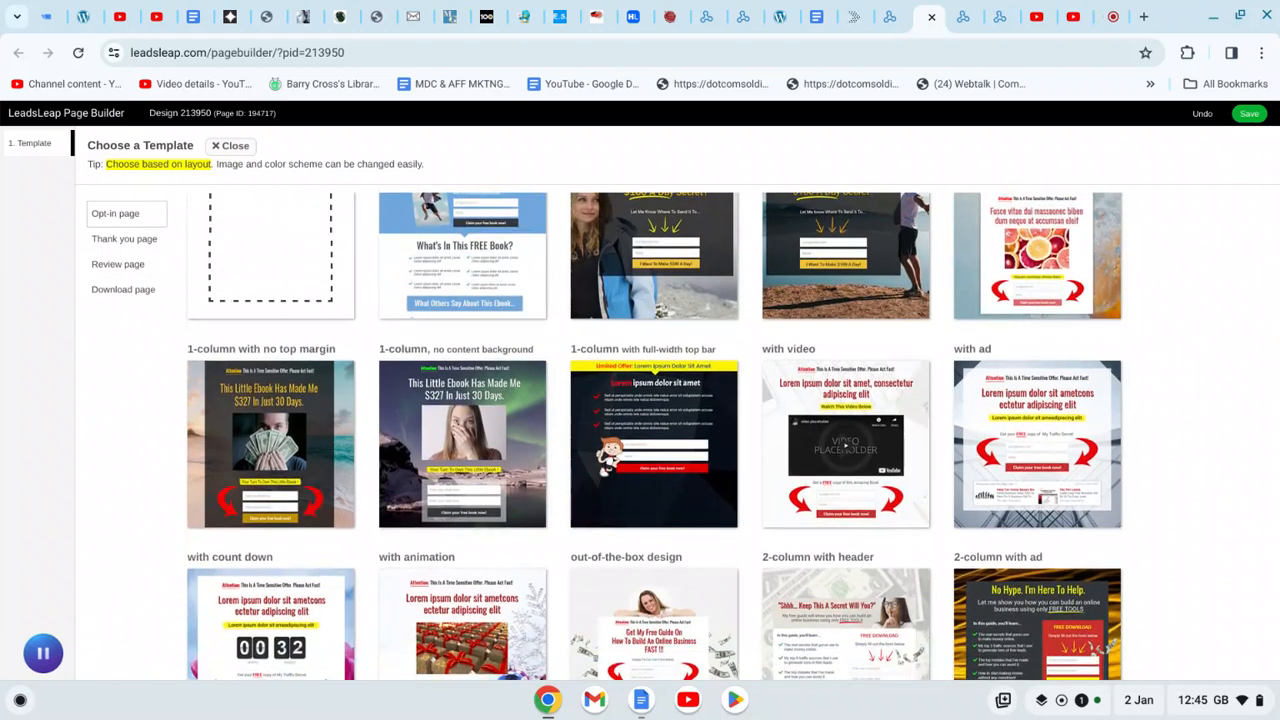
scroll(733, 436, down, 3)
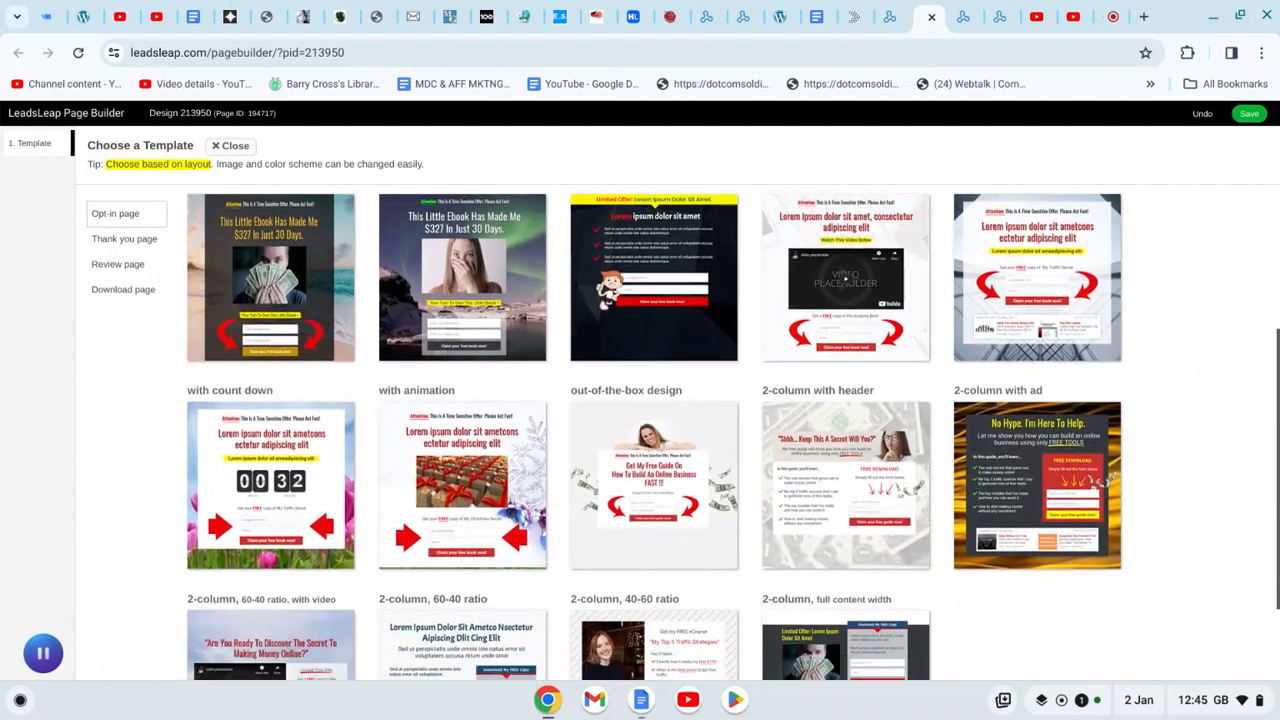
scroll(733, 436, down, 1)
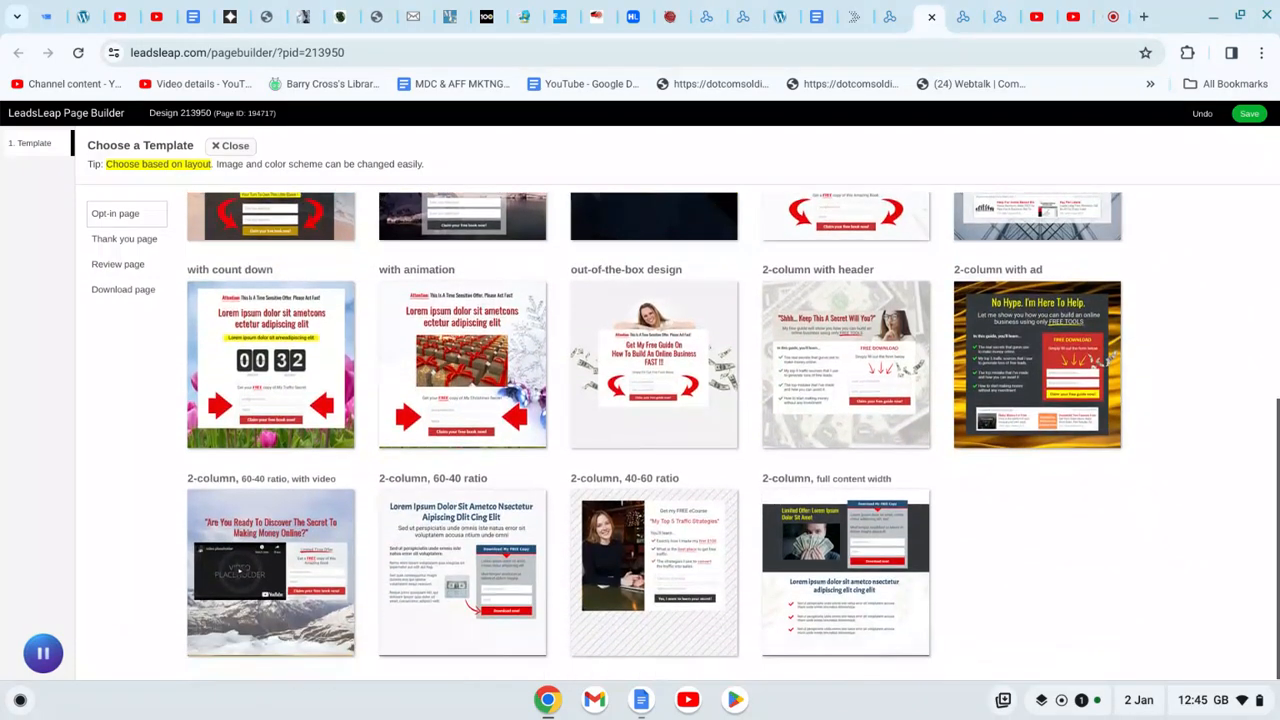
click(258, 566)
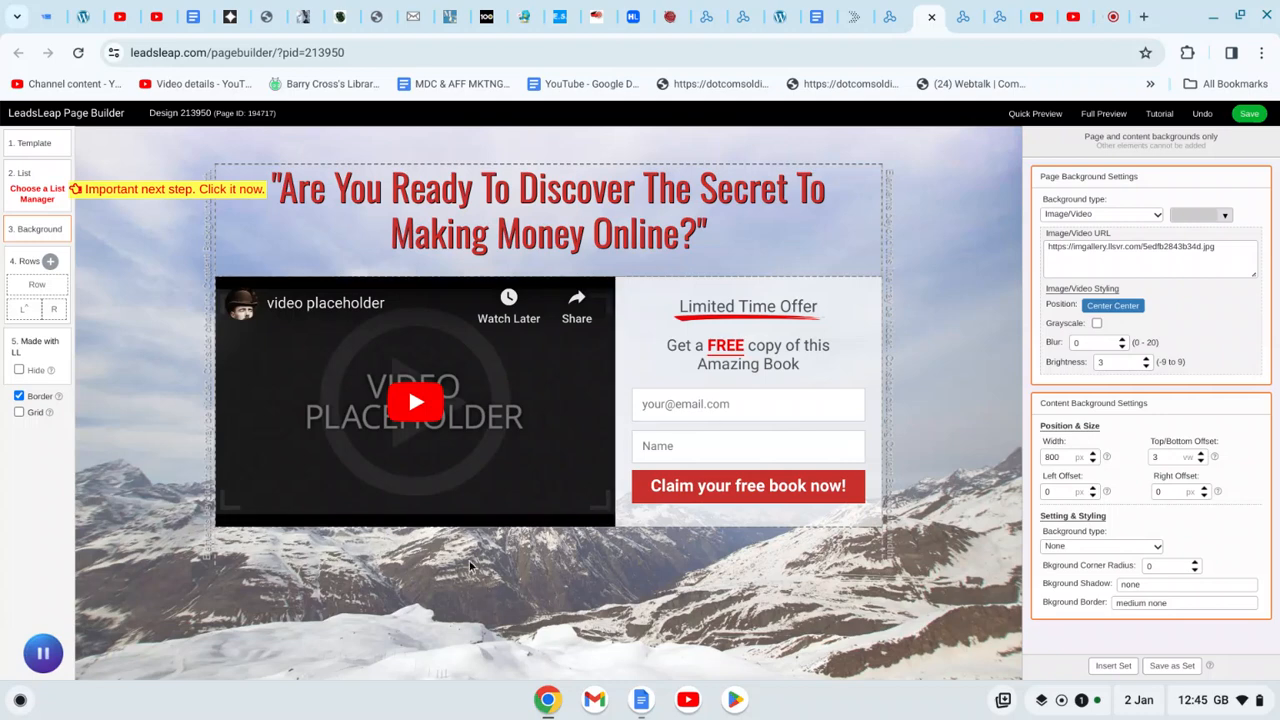
click(478, 367)
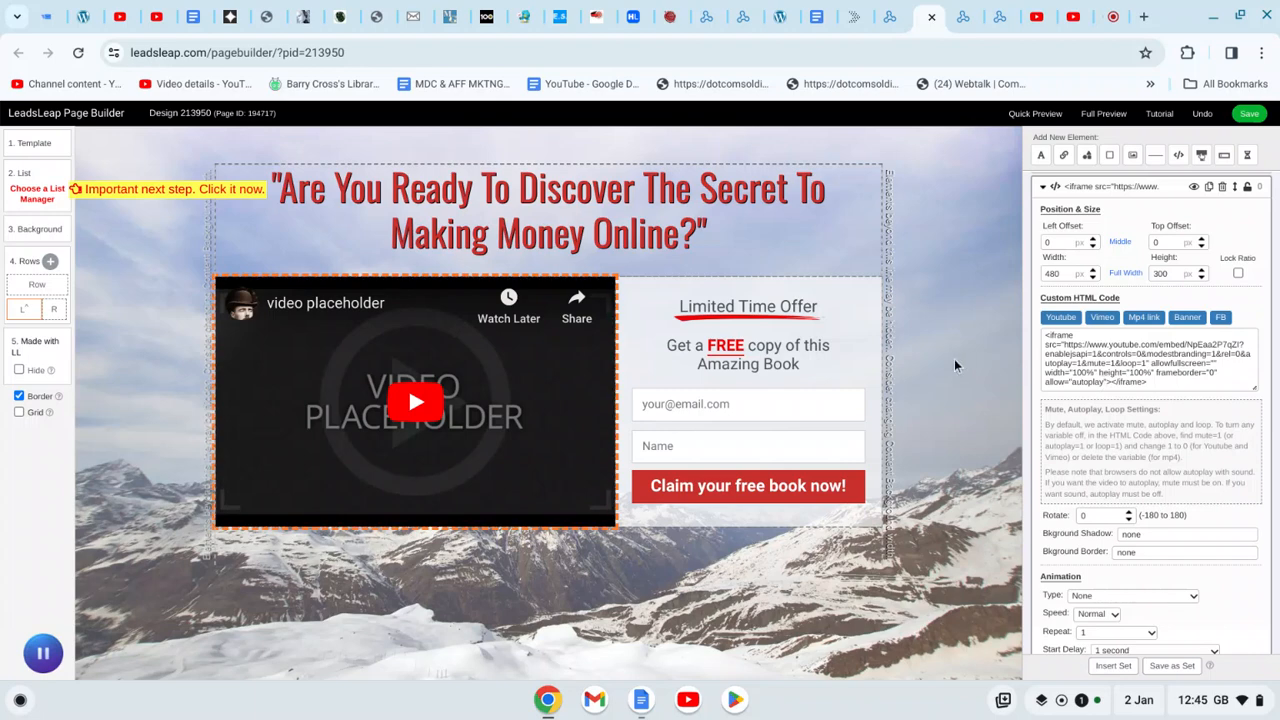
Switch to the YouTube video "Warrior Plus Income Proof - $7,500.00 In Commissions - Free Strategy." and open its embed code.
click(1037, 22)
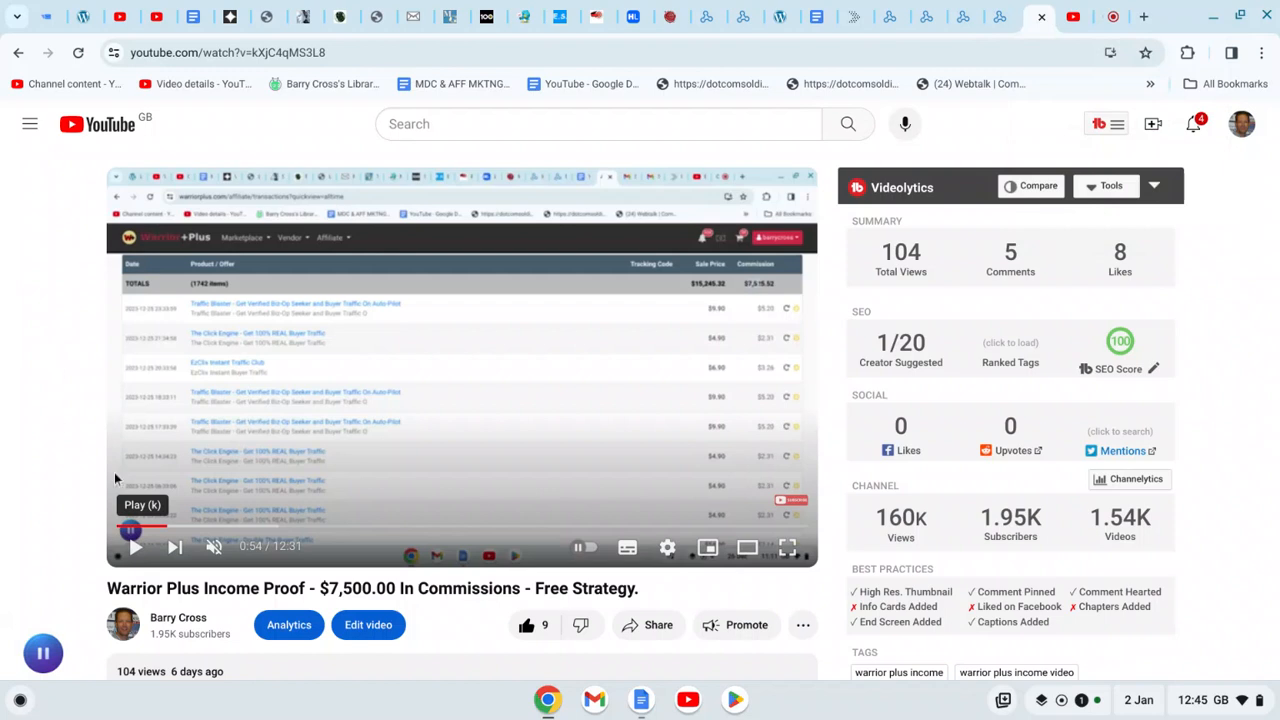
click(652, 628)
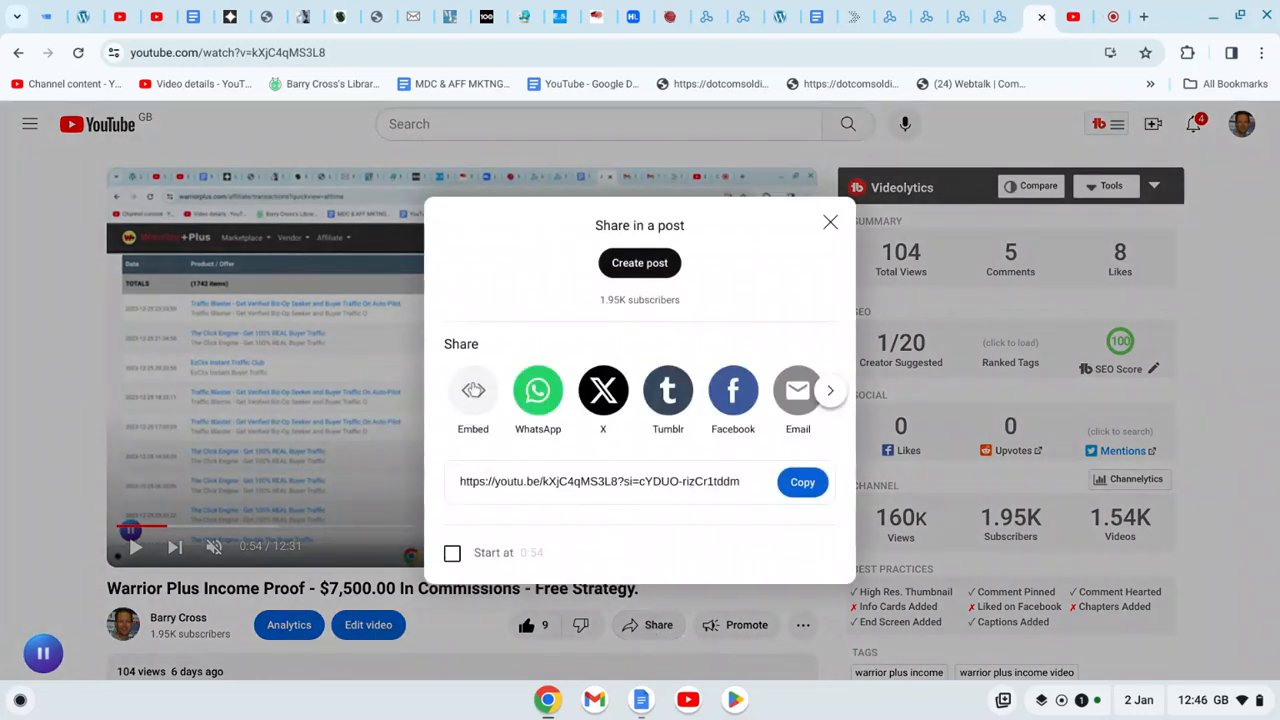
click(473, 390)
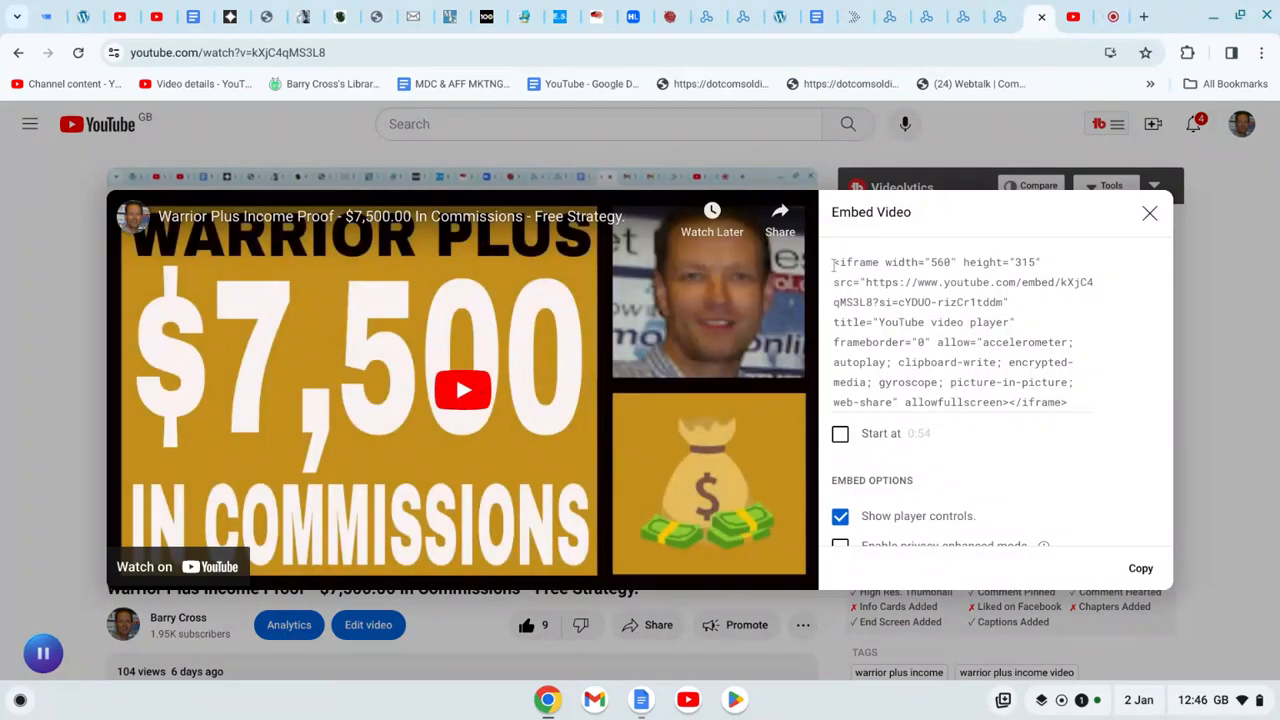
drag(832, 264, 1068, 406)
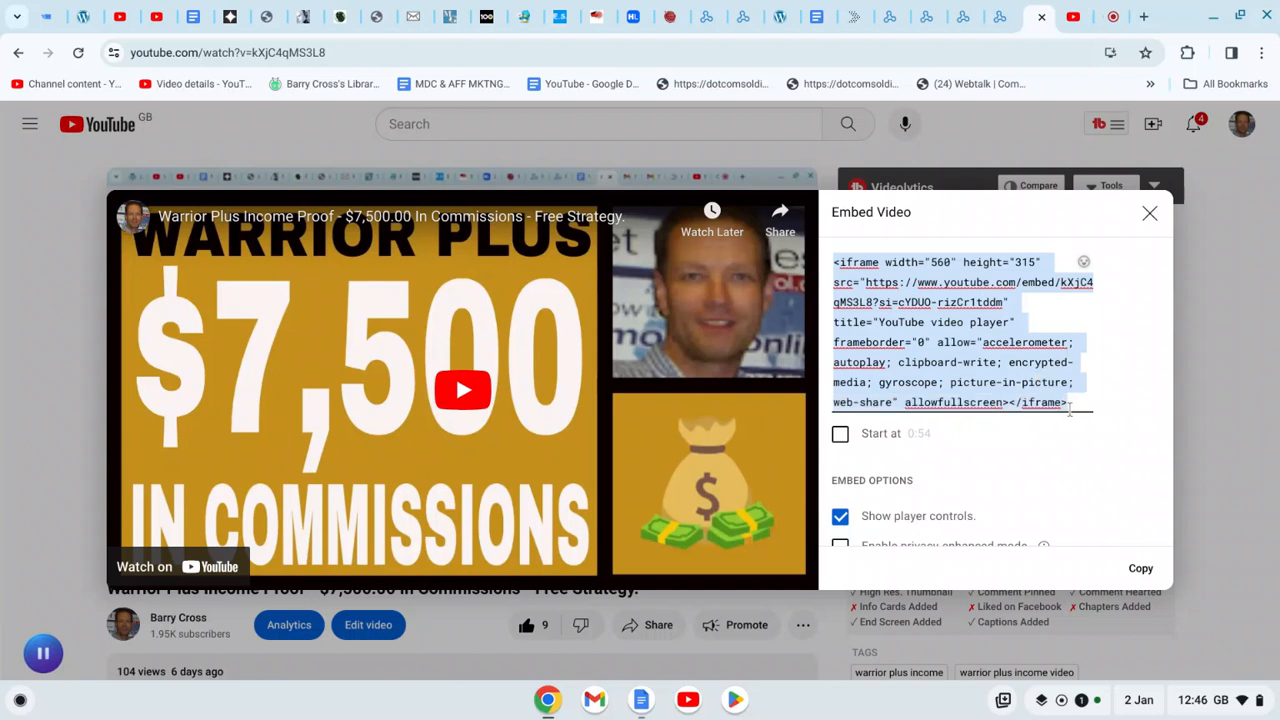
click(1082, 440)
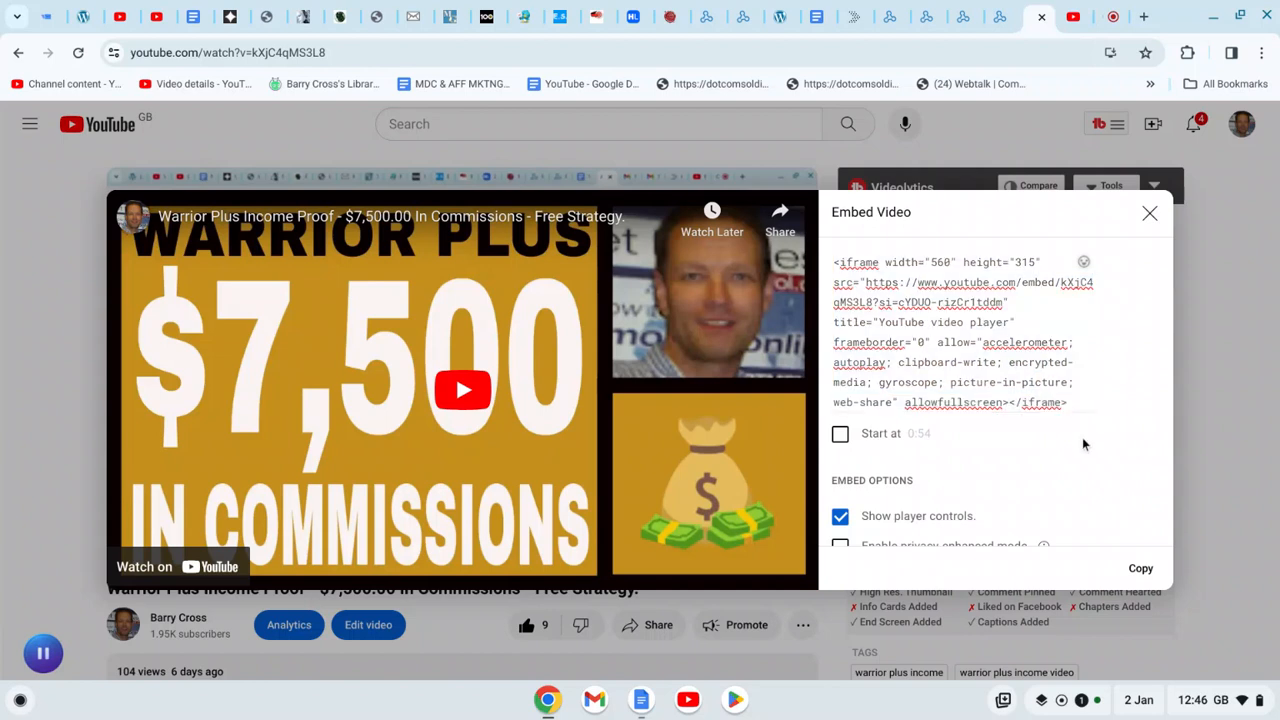
click(840, 436)
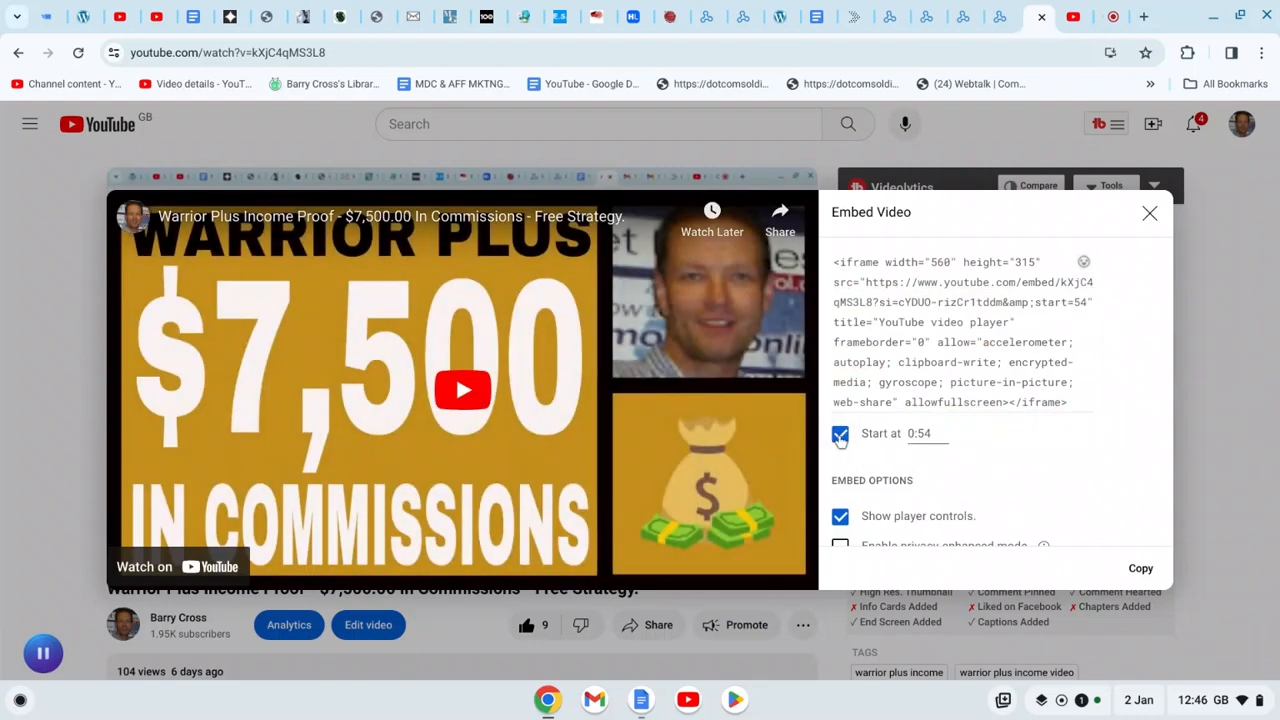
click(840, 436)
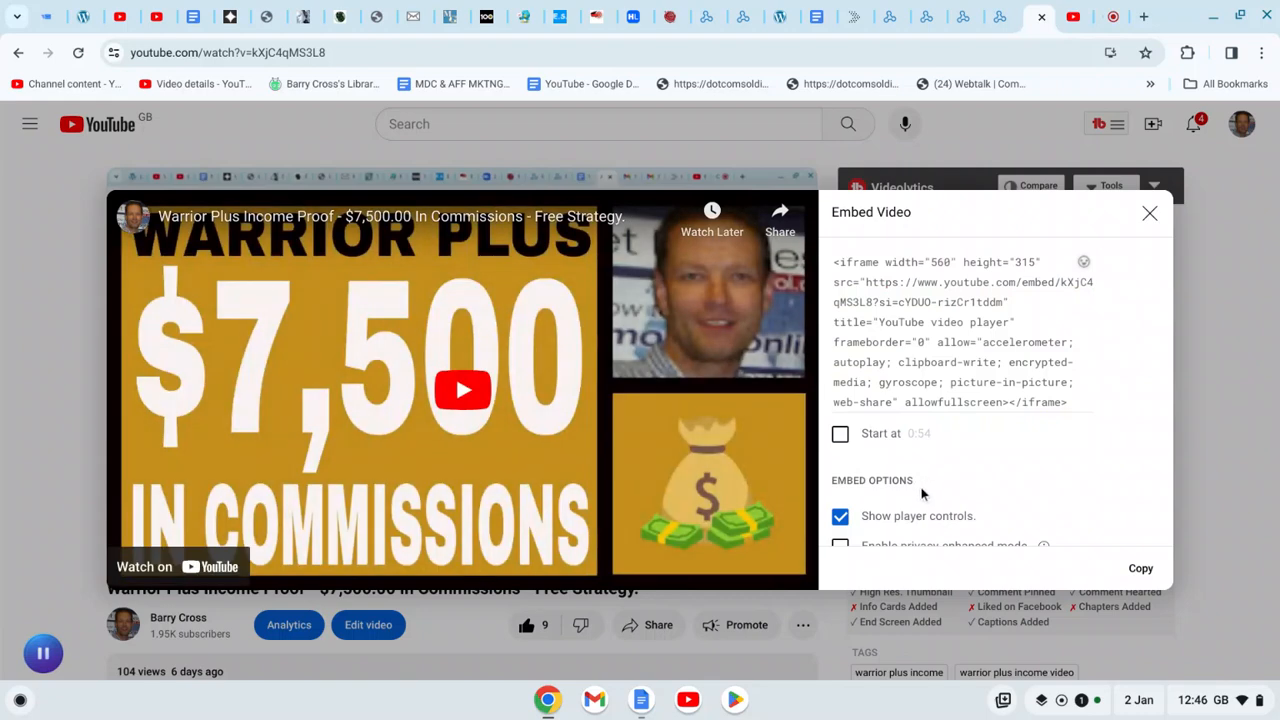
click(841, 516)
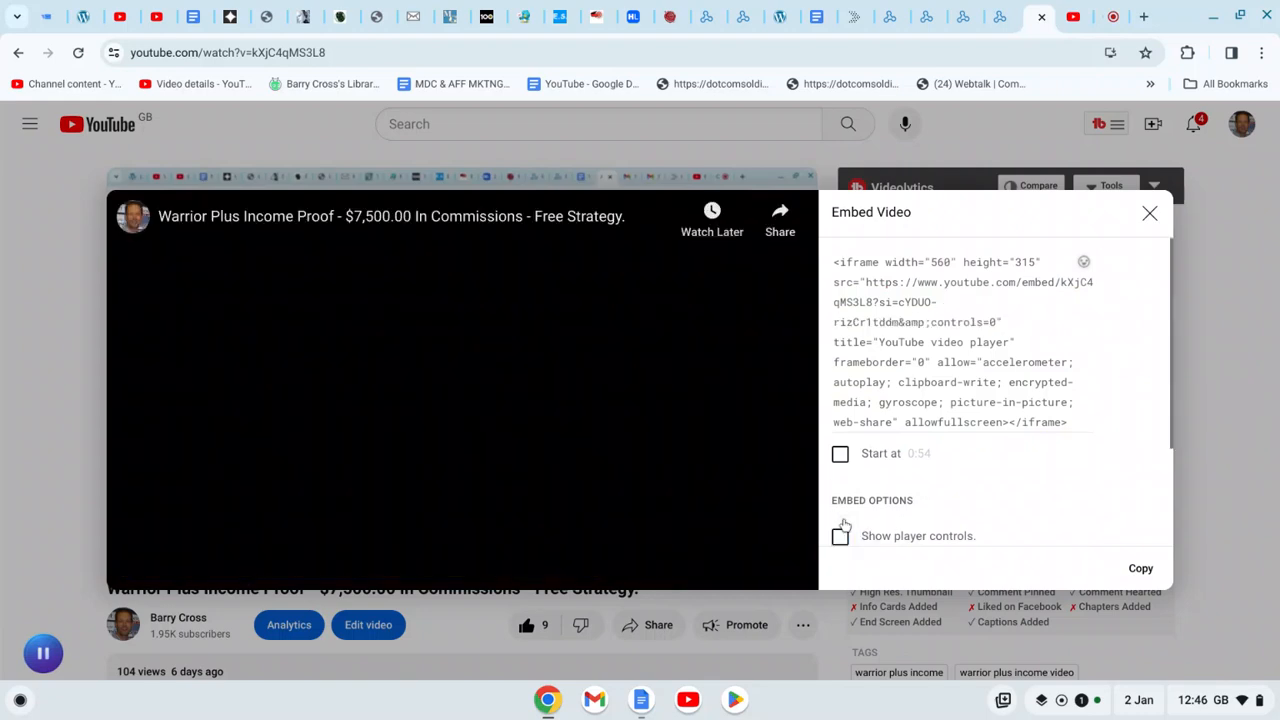
click(841, 536)
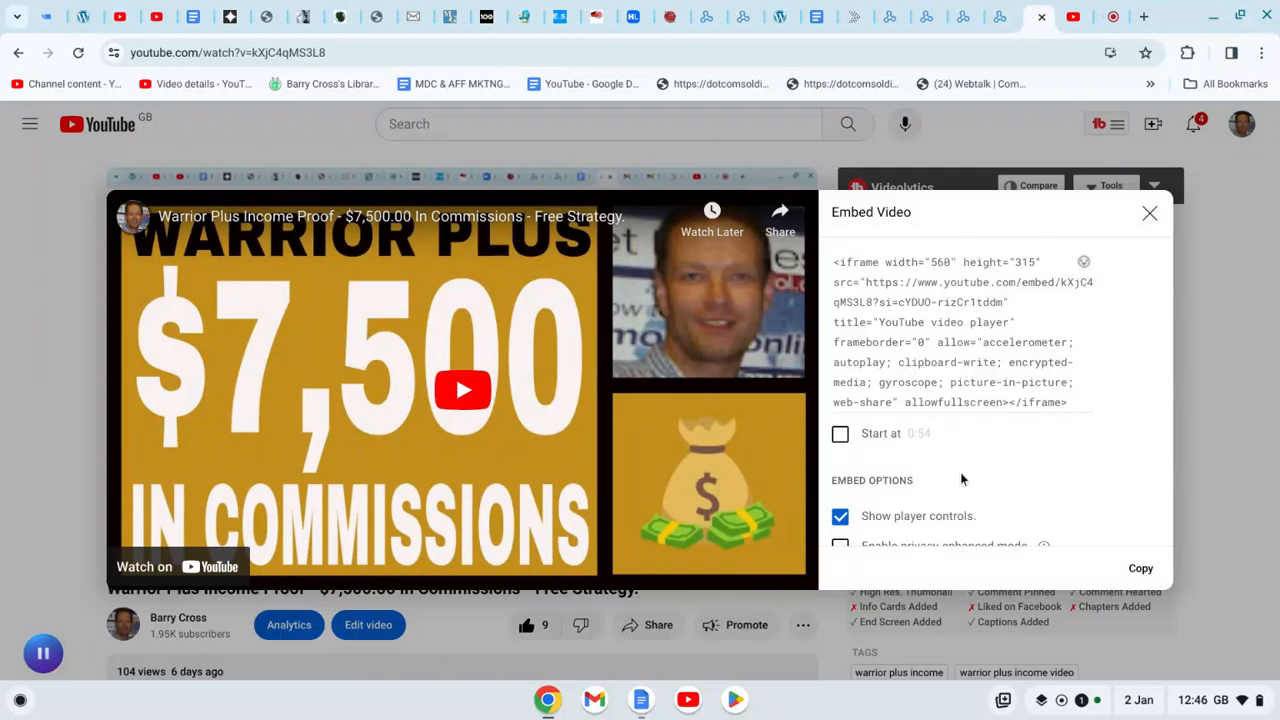
Copy the video's embed code and return to the LeadsLeap page editor.
click(1138, 570)
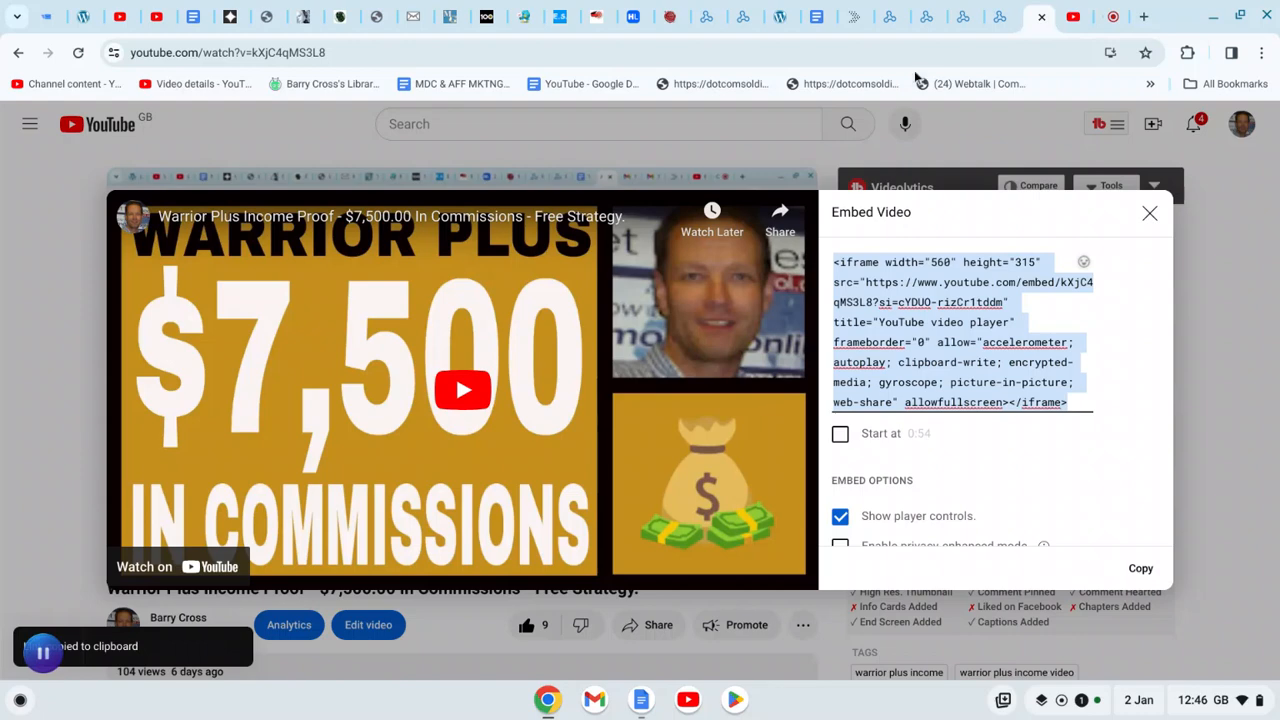
click(887, 20)
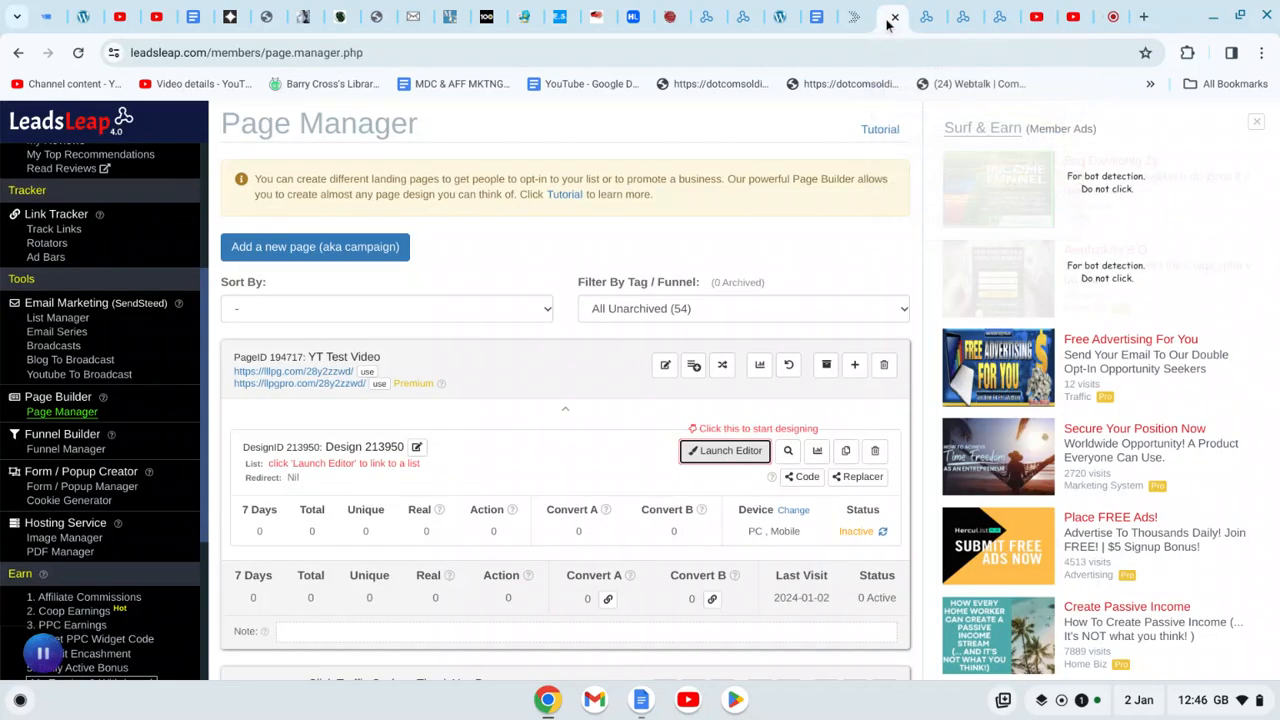
click(926, 20)
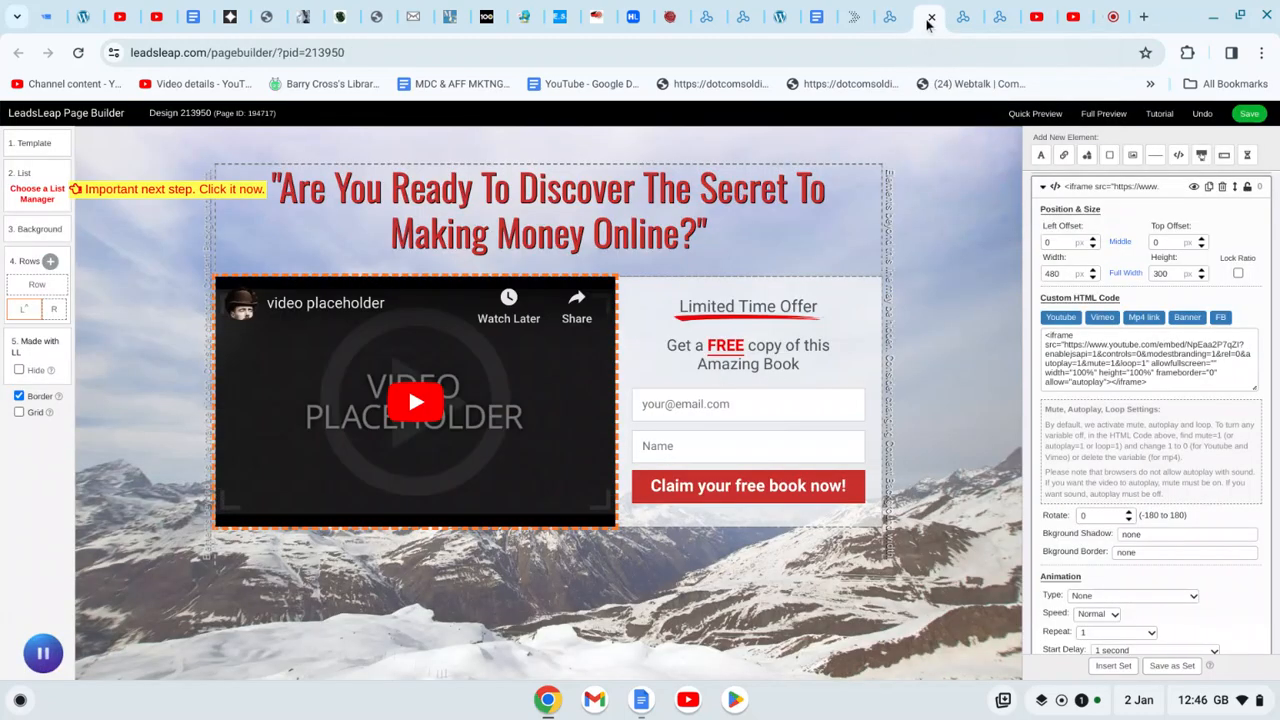
Replace the video placeholder's custom HTML code with the copied YouTube embed code and apply it to the page.
click(1046, 340)
drag(1046, 336, 1183, 385)
key(BackSpace)
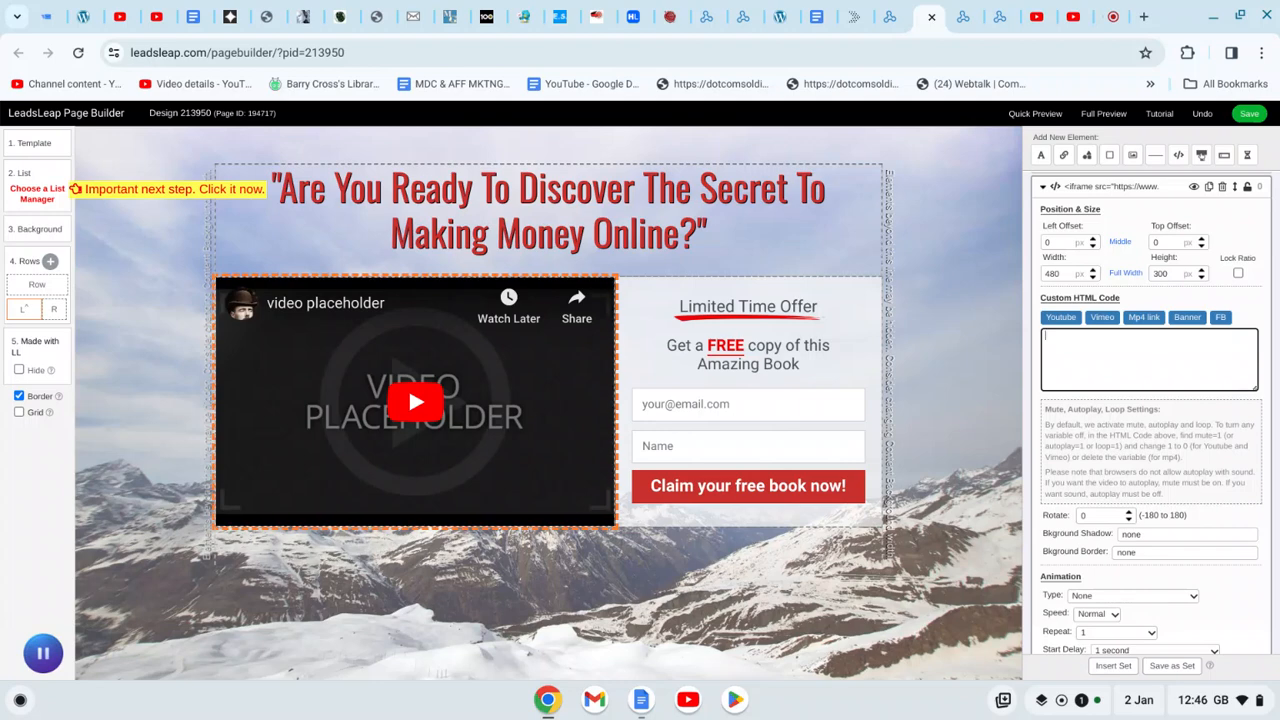
key(ctrl+v)
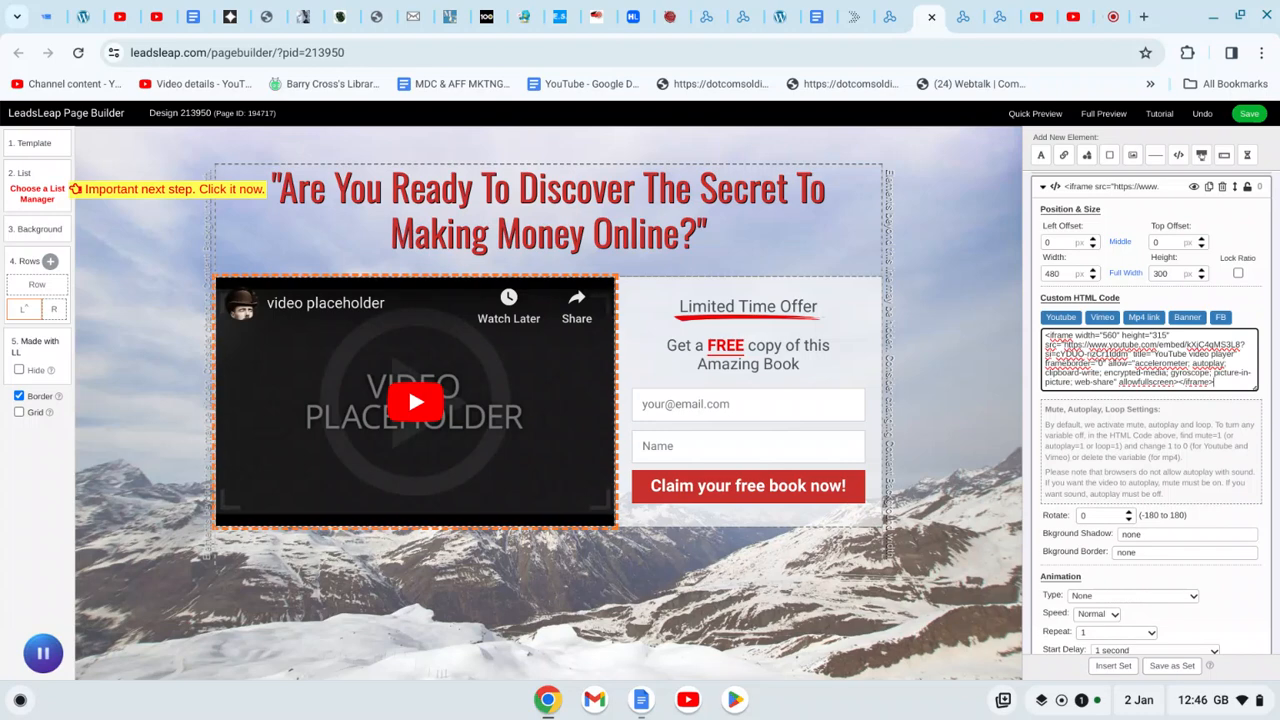
click(385, 353)
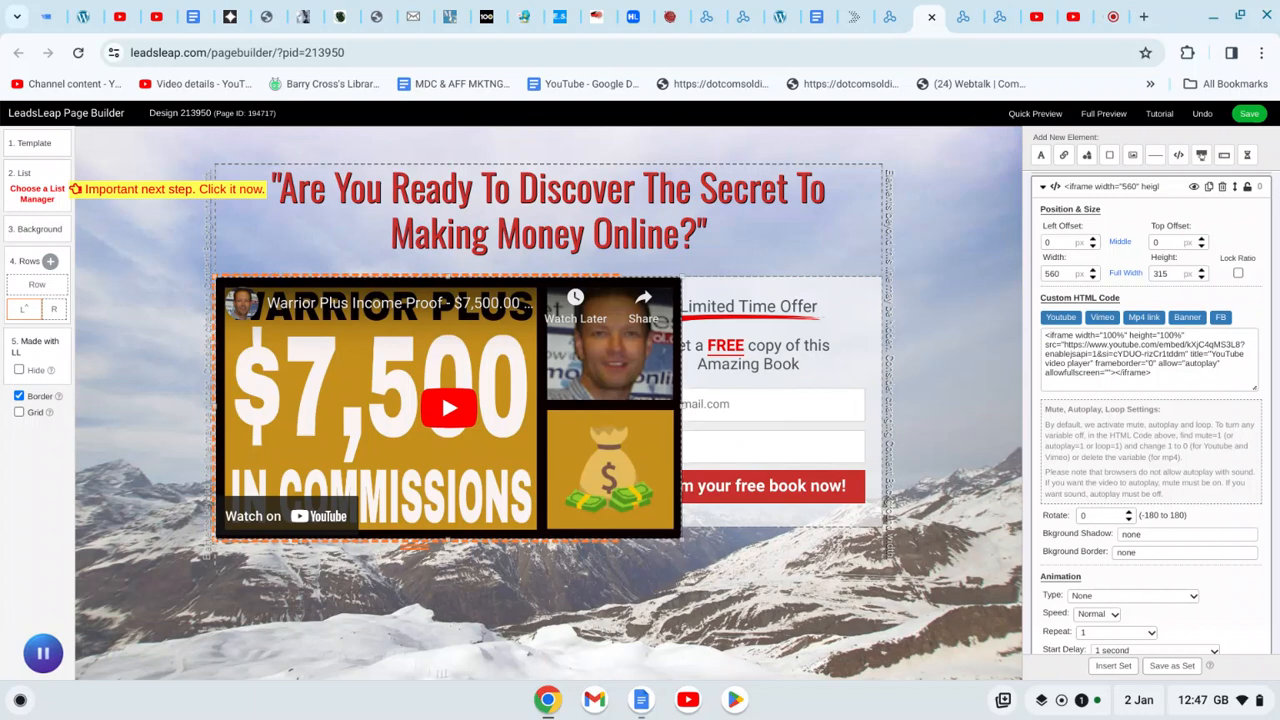
Shrink the embedded video to about 475 by 270 px so it fits its column, and save the page.
mouse_move(681, 538)
mouse_down()
mouse_move(574, 503)
mouse_move(619, 509)
mouse_move(586, 501)
mouse_up()
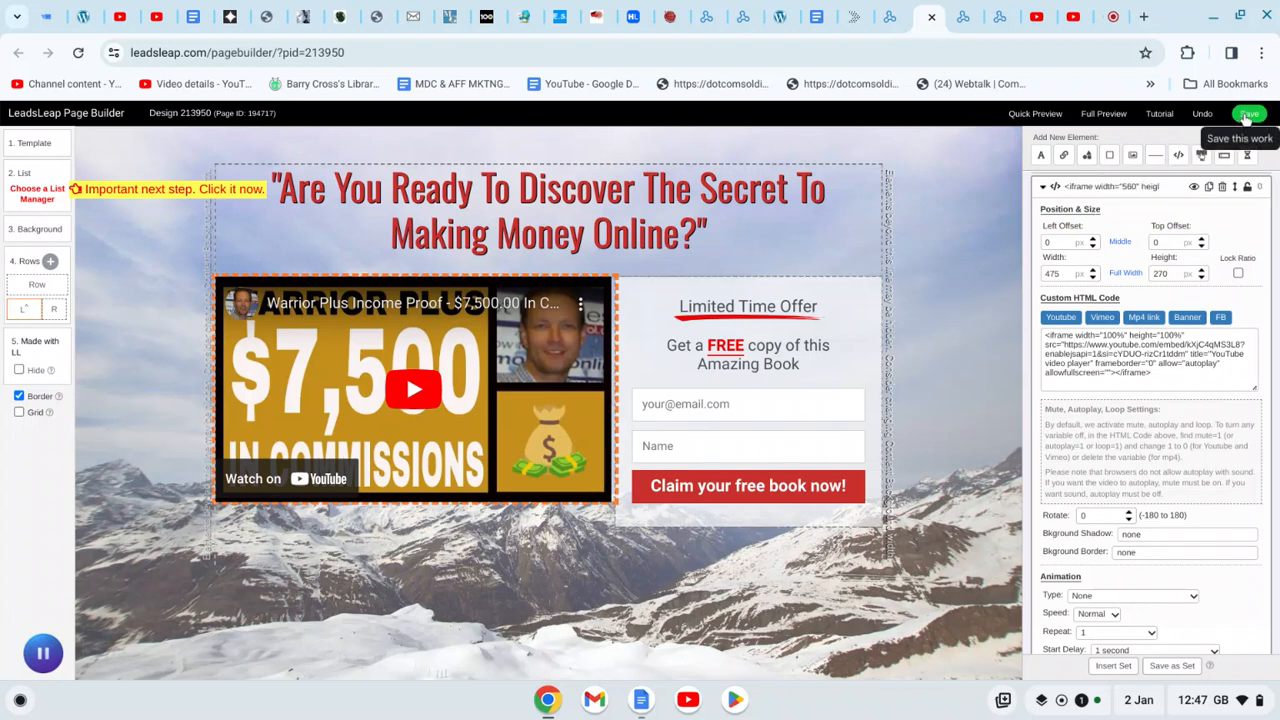
click(1247, 116)
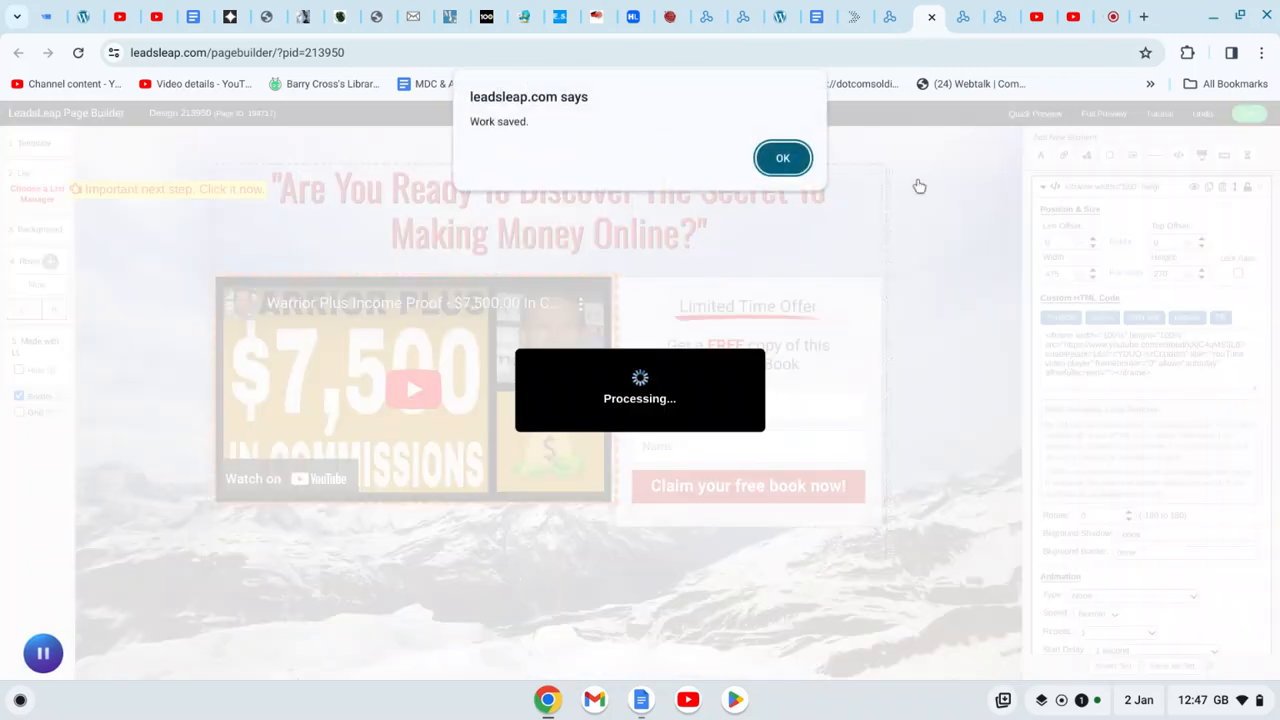
click(779, 158)
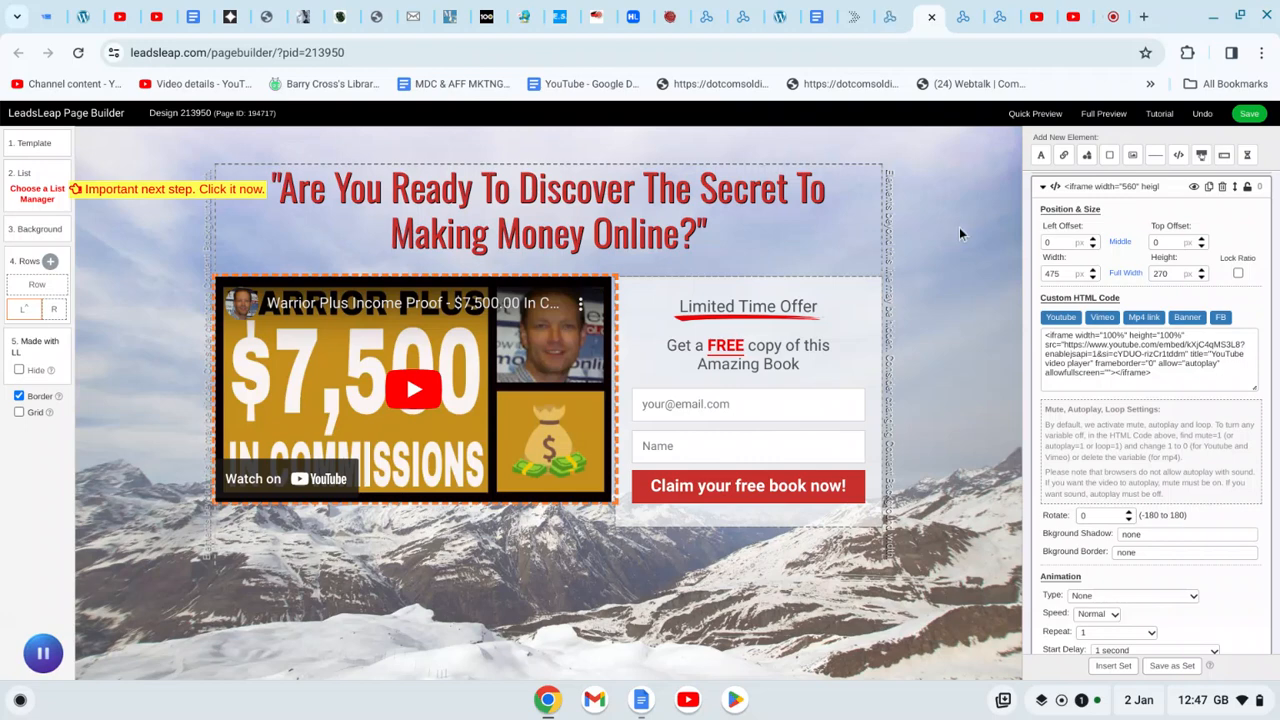
Open the full preview of the page and check its tablet, mobile and desktop layouts.
click(1101, 116)
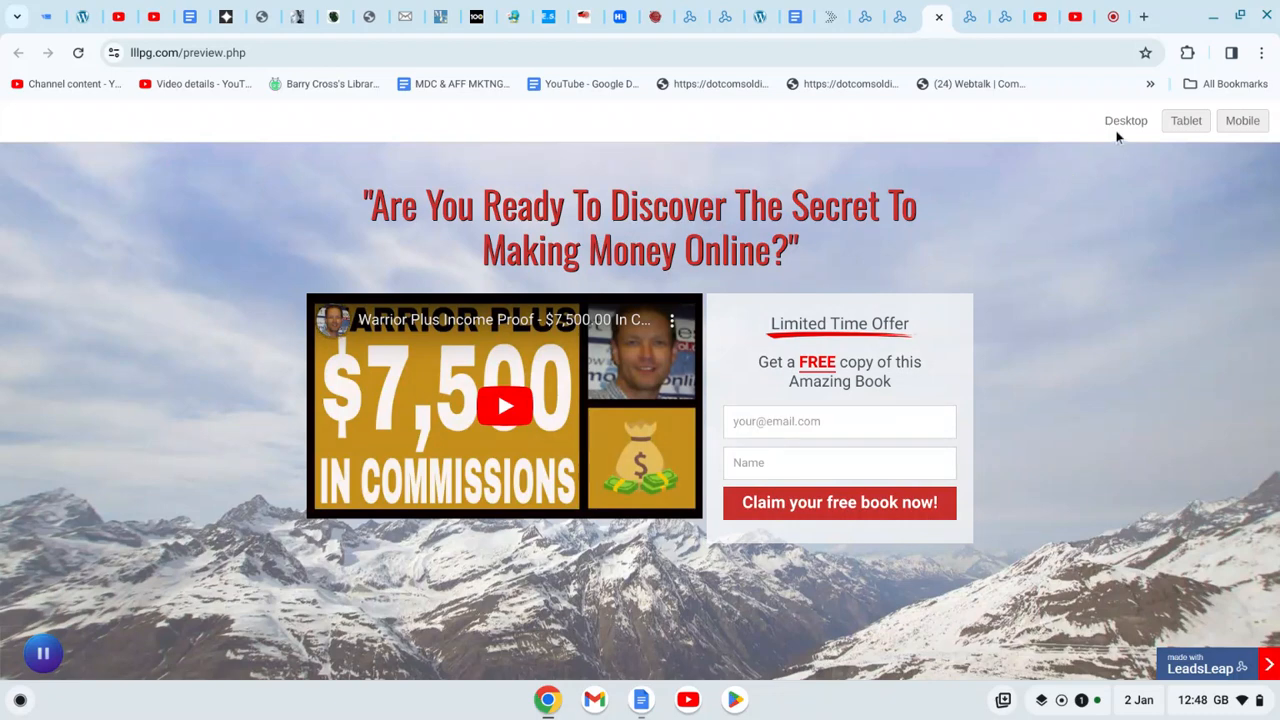
click(1186, 120)
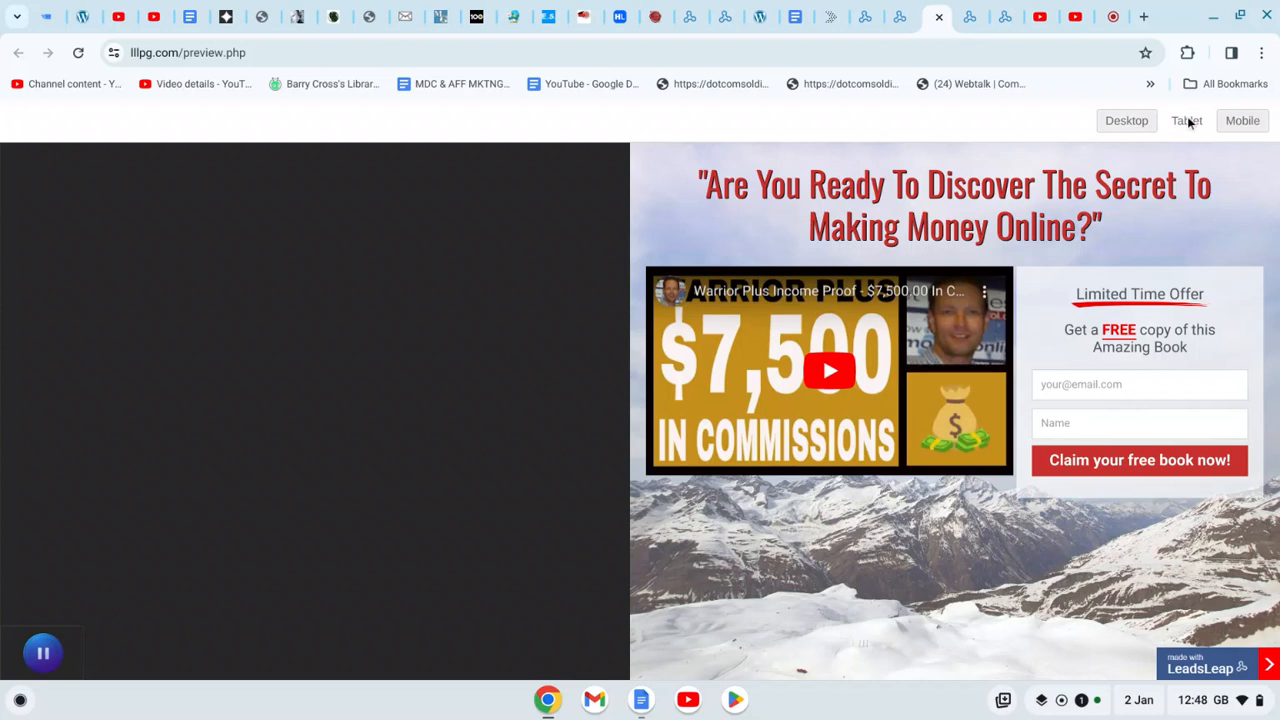
click(1240, 121)
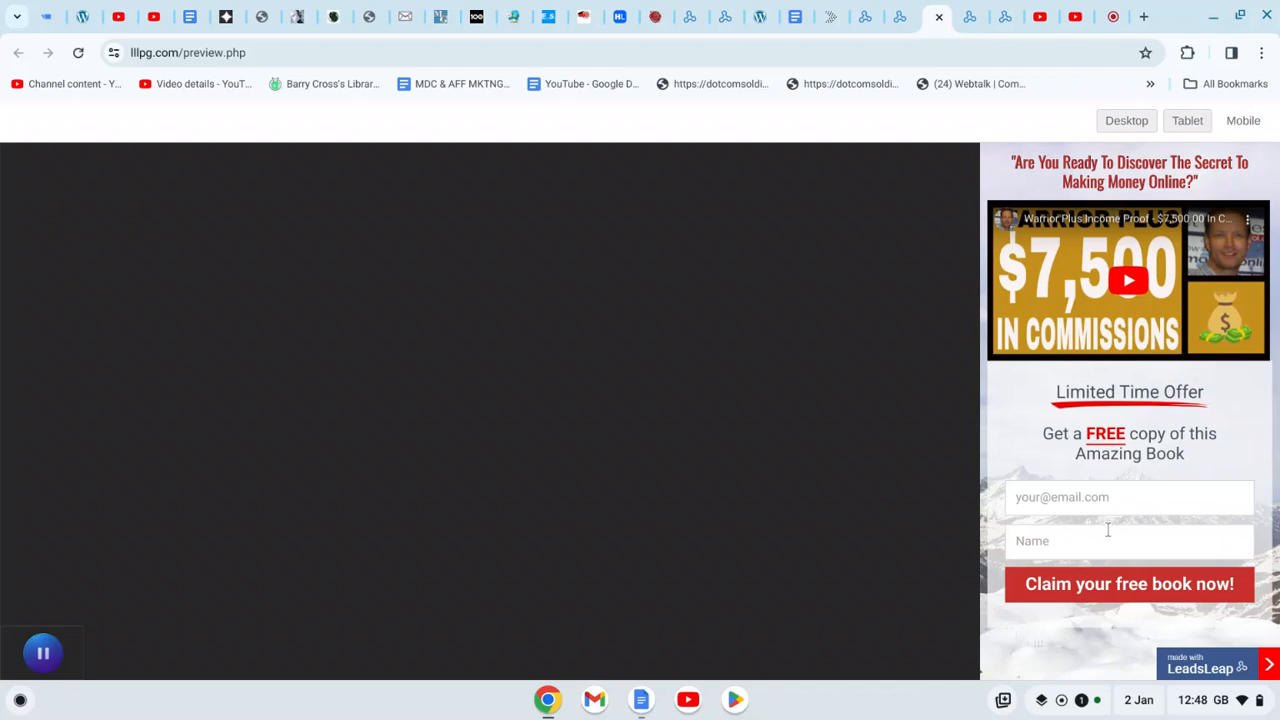
click(1120, 121)
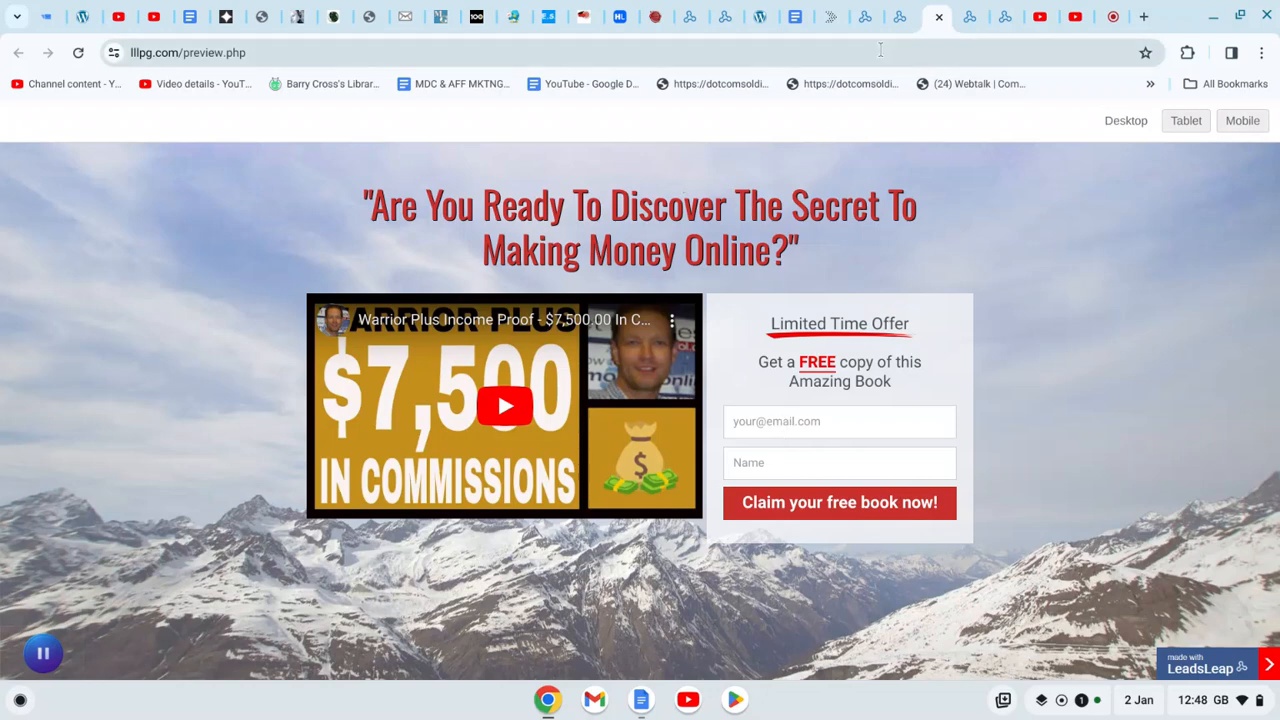
Return to the page editor and view the headline's text settings and the page's background settings.
click(902, 18)
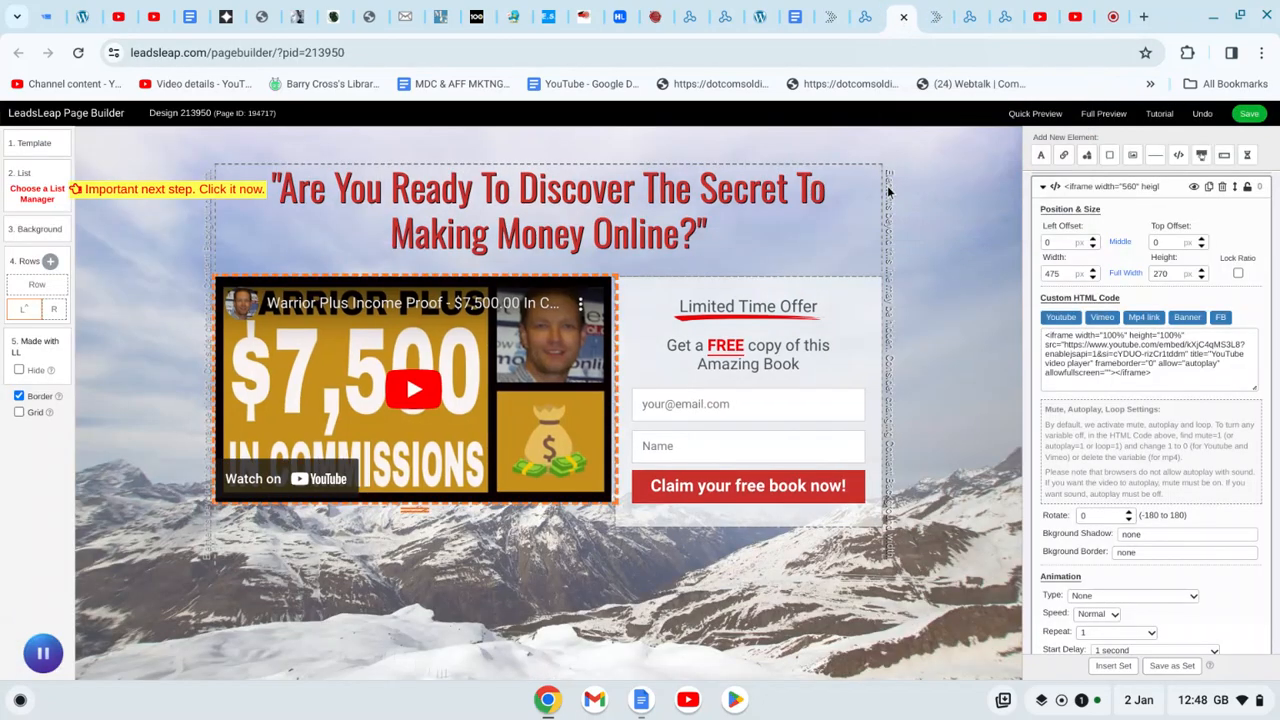
click(688, 214)
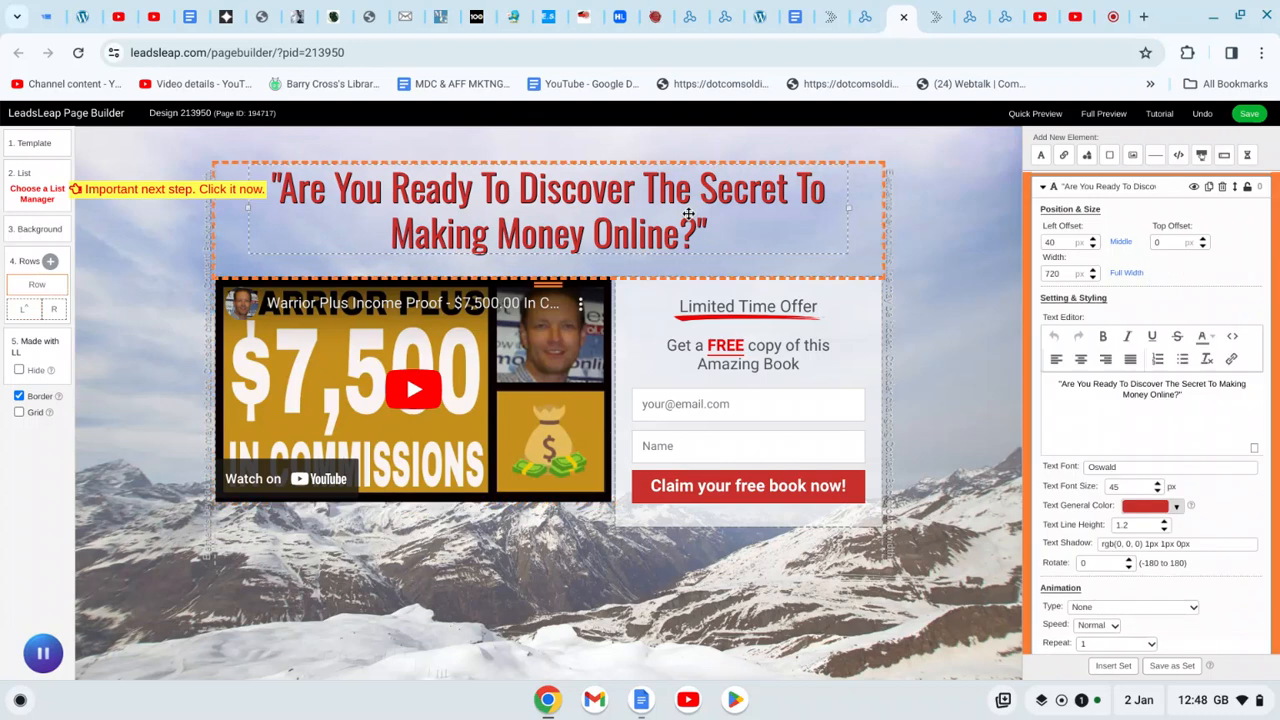
click(937, 268)
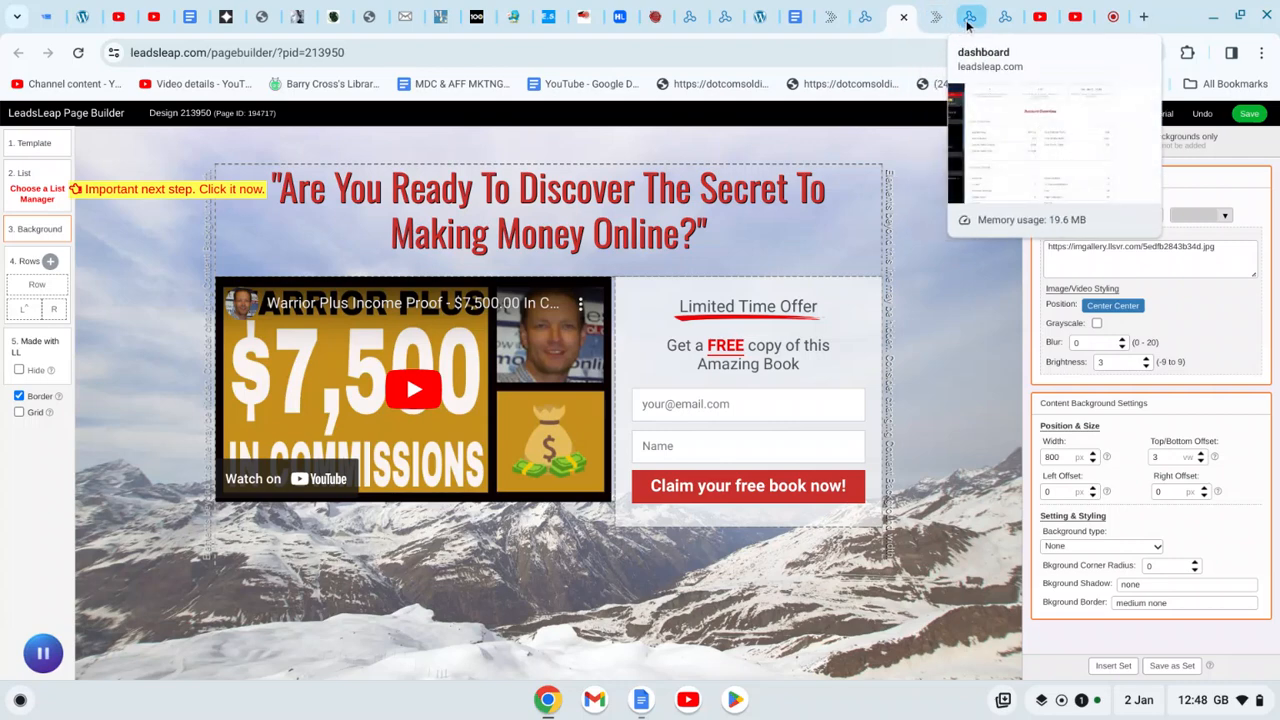
Switch to the LeadsLeap free membership page and highlight its list of included benefits for review.
click(1004, 20)
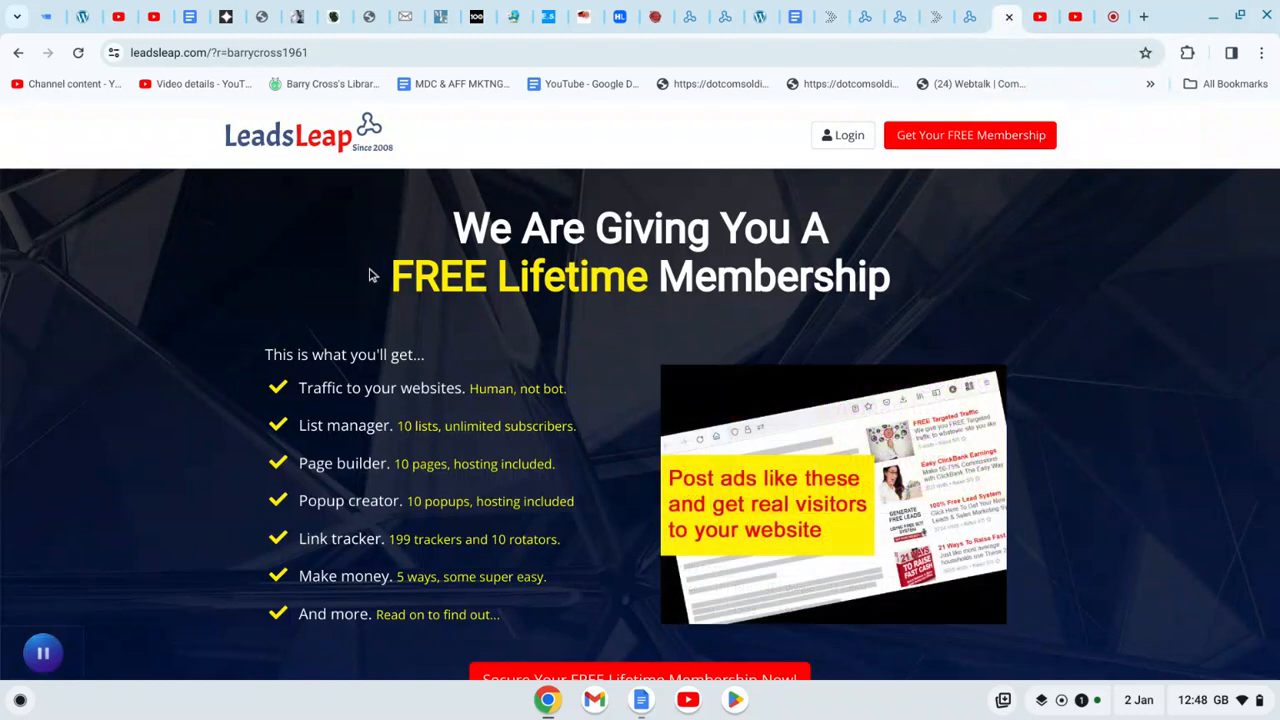
drag(297, 386, 510, 625)
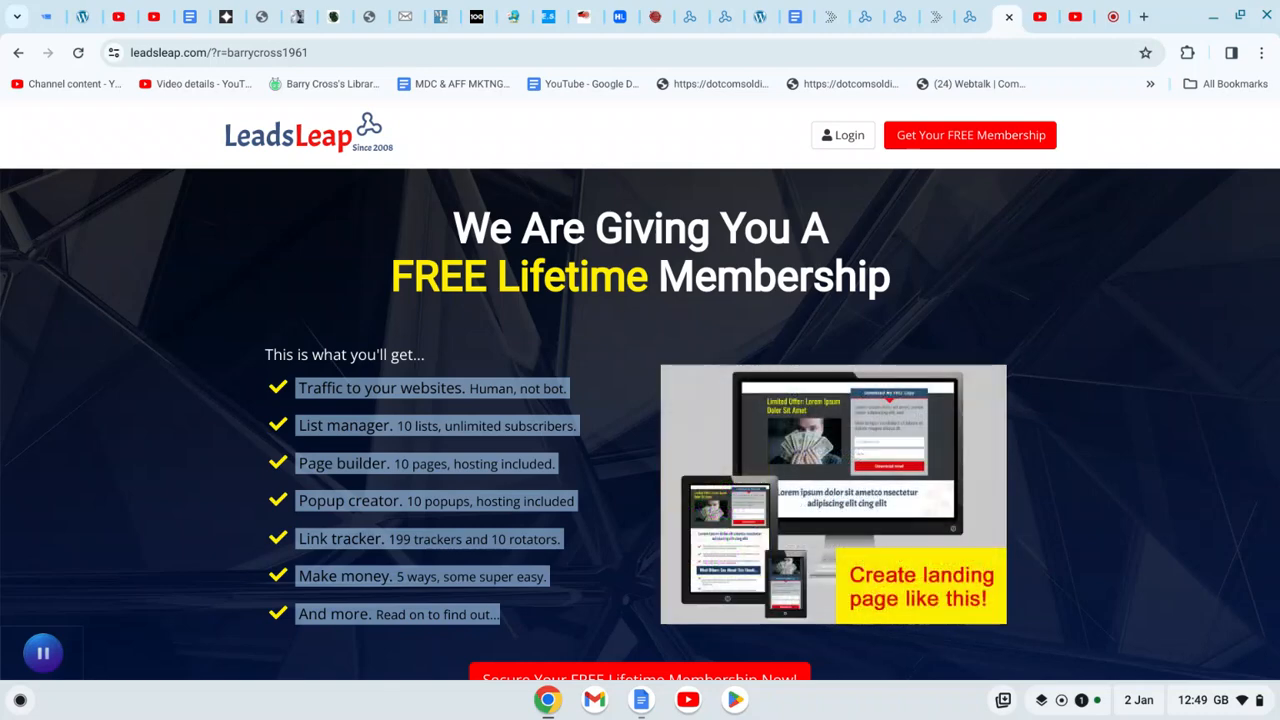
click(189, 323)
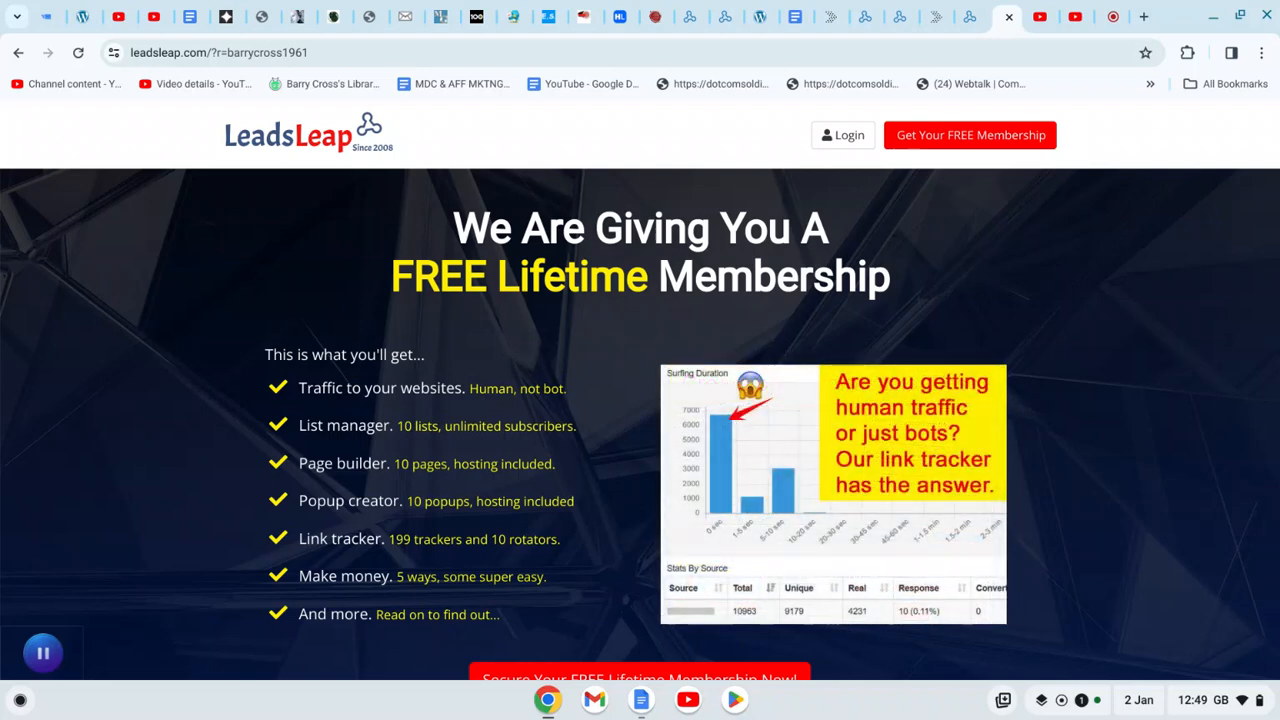
Review Total Earnings in the LeadsLeap dashboard's stats overview, and switch to the "YouTube" document in Google Docs.
click(968, 20)
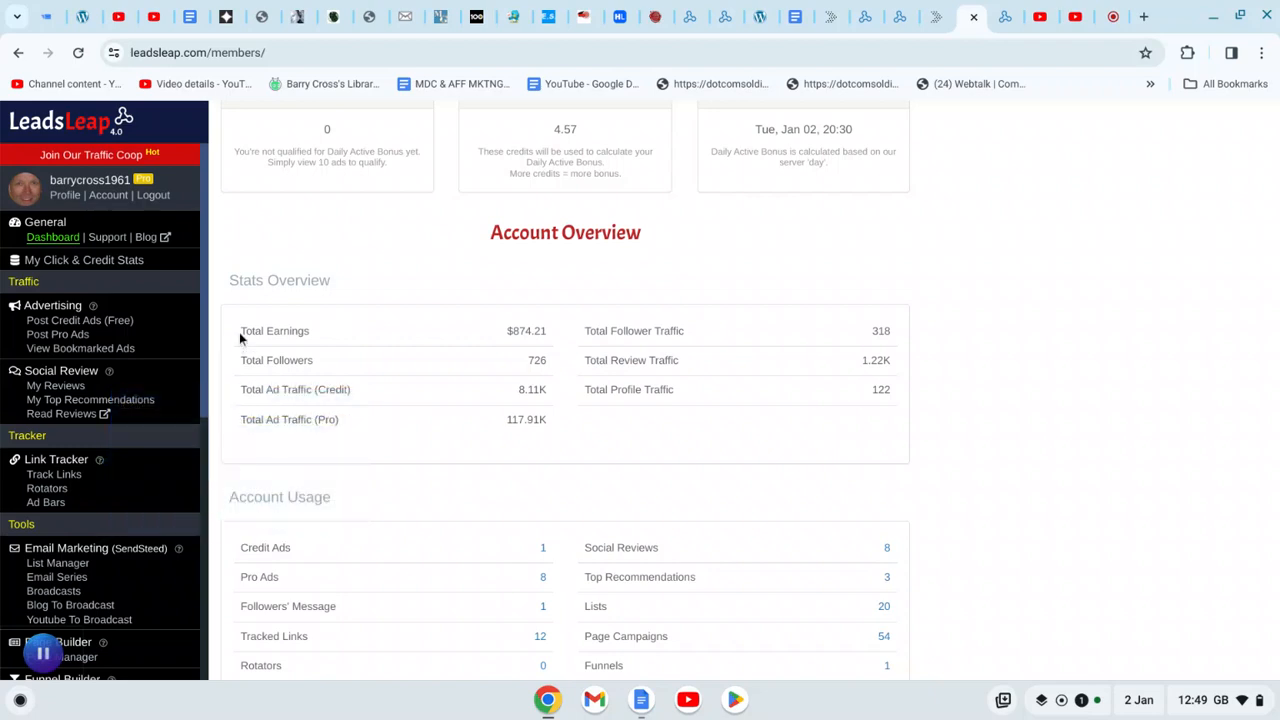
drag(242, 334, 316, 332)
drag(507, 331, 570, 333)
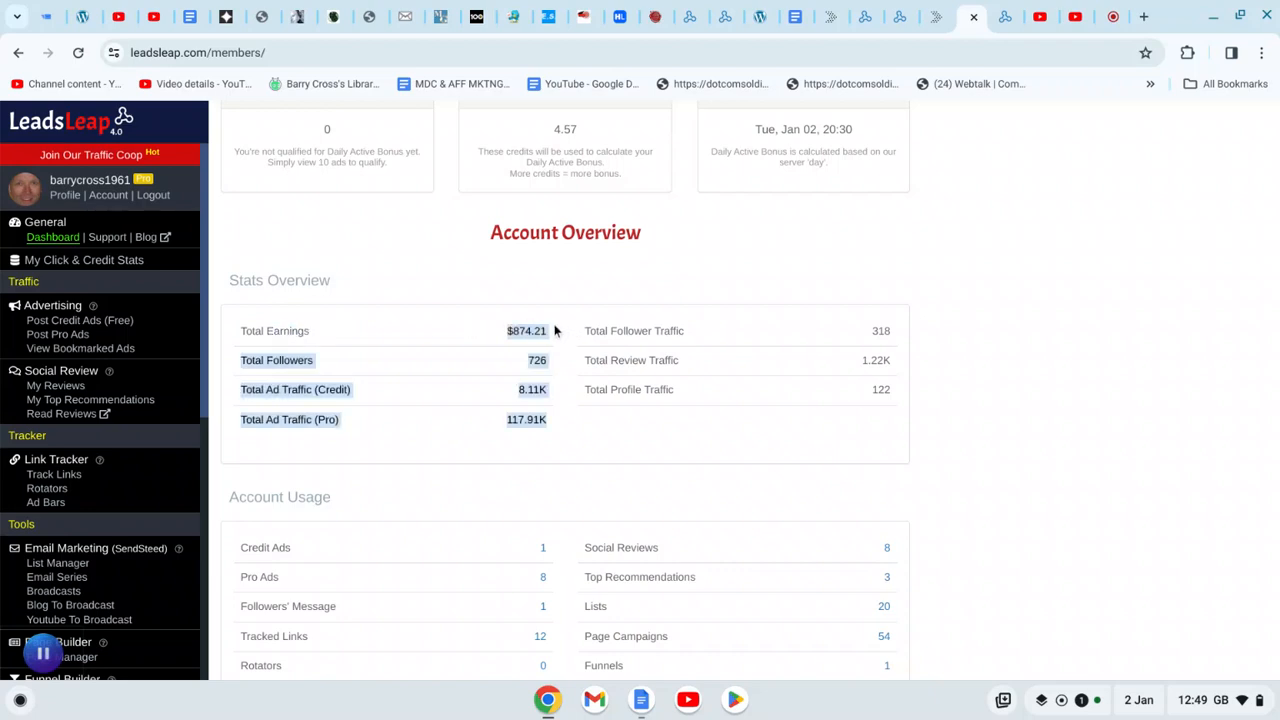
click(553, 331)
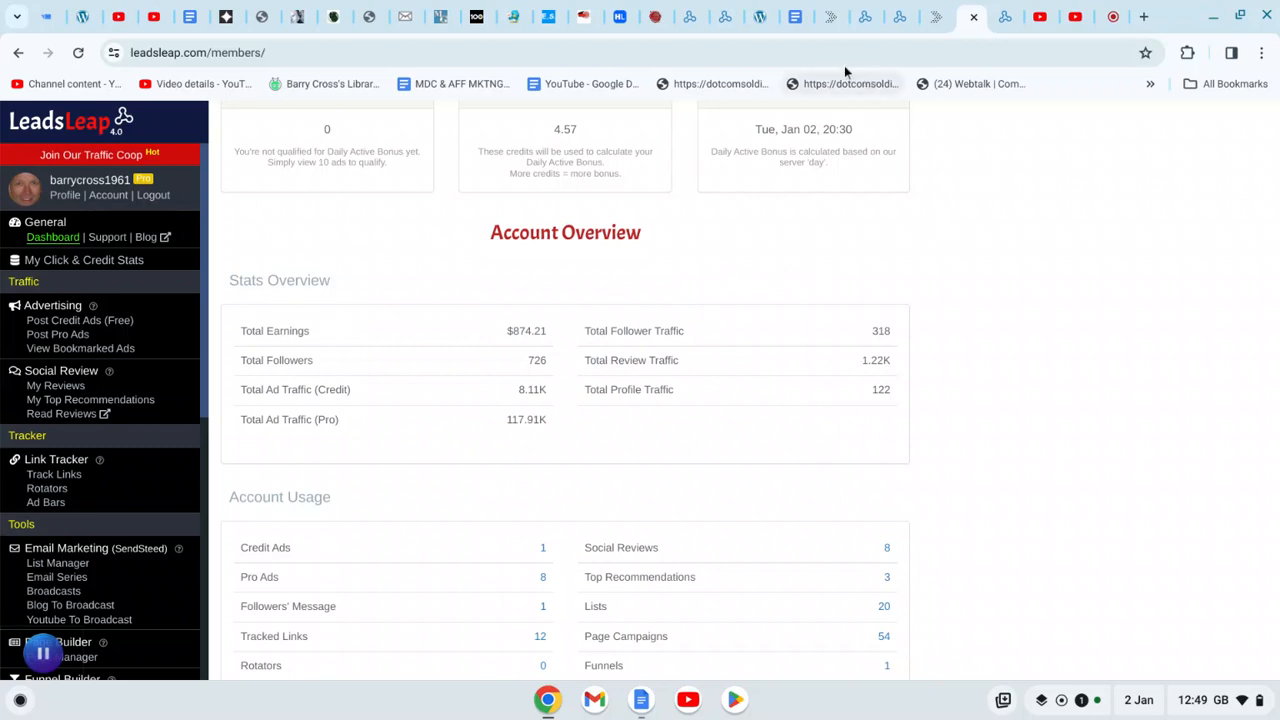
click(796, 18)
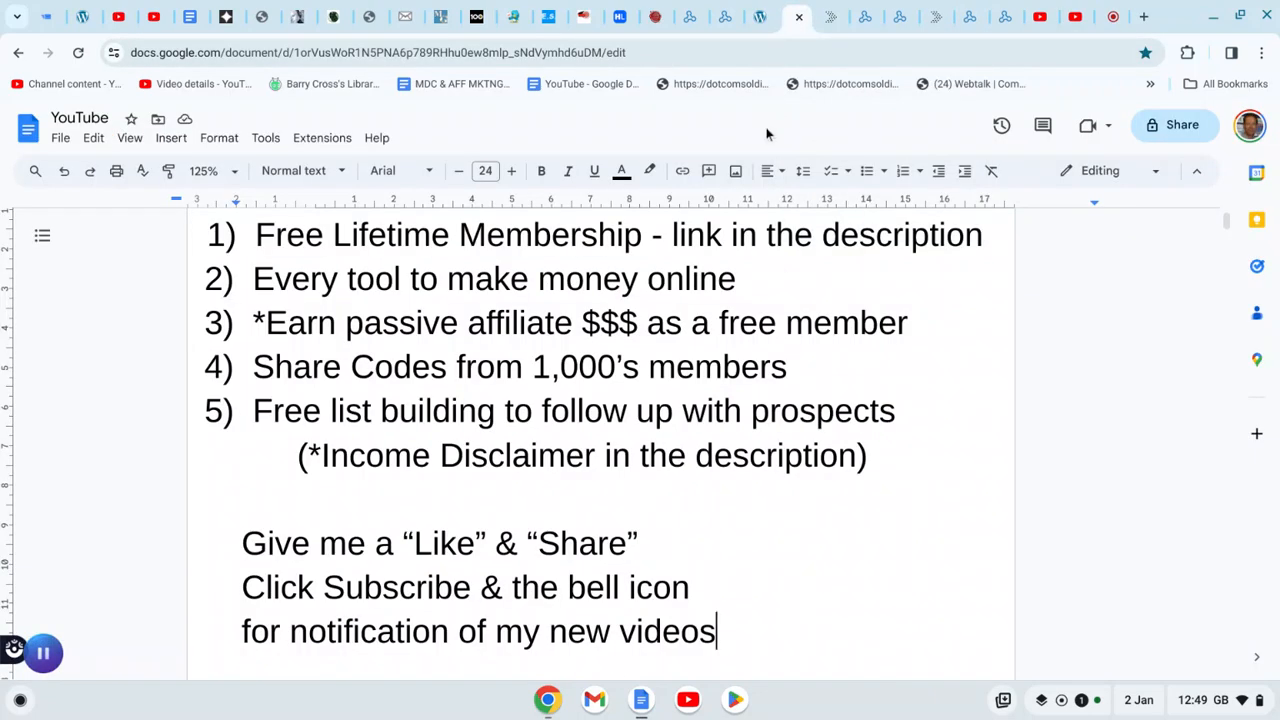